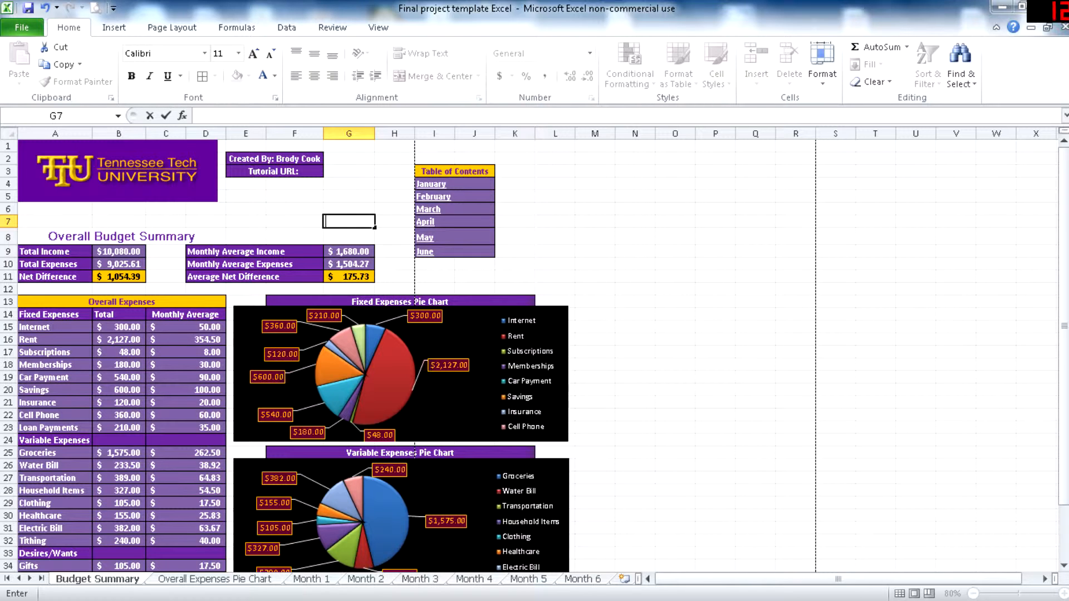
- Follow the January link in the table of contents, then return to the budget summary through the sheet's return link
{"action": "scroll", "coordinate": [285, 357], "scroll_direction": "down", "scroll_amount": 2}
{"action": "scroll", "coordinate": [285, 357], "scroll_direction": "up", "scroll_amount": 1}
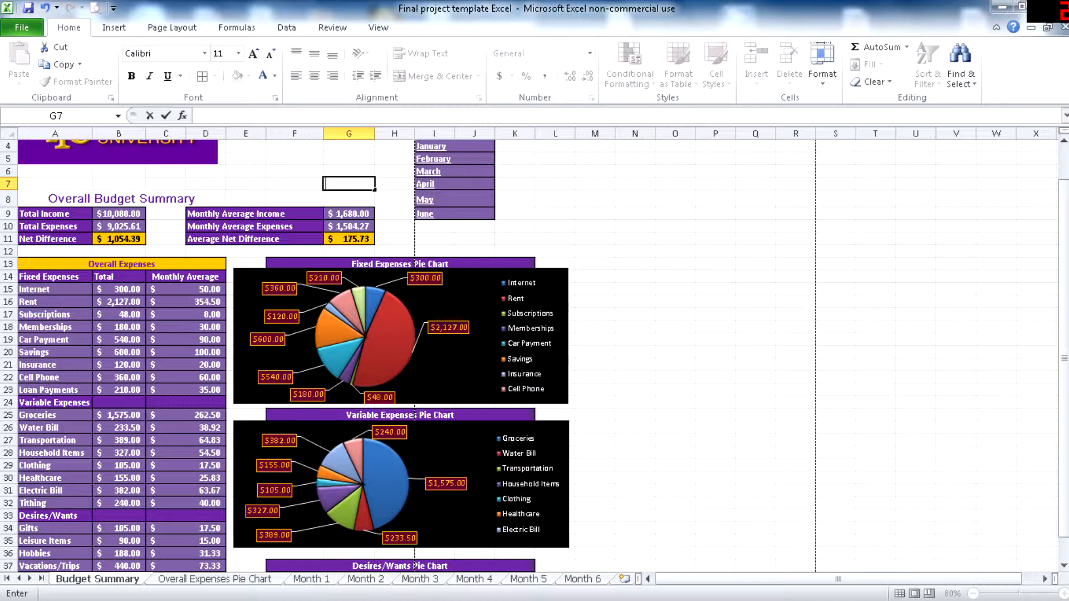
{"action": "scroll", "coordinate": [284, 362], "scroll_direction": "up", "scroll_amount": 1}
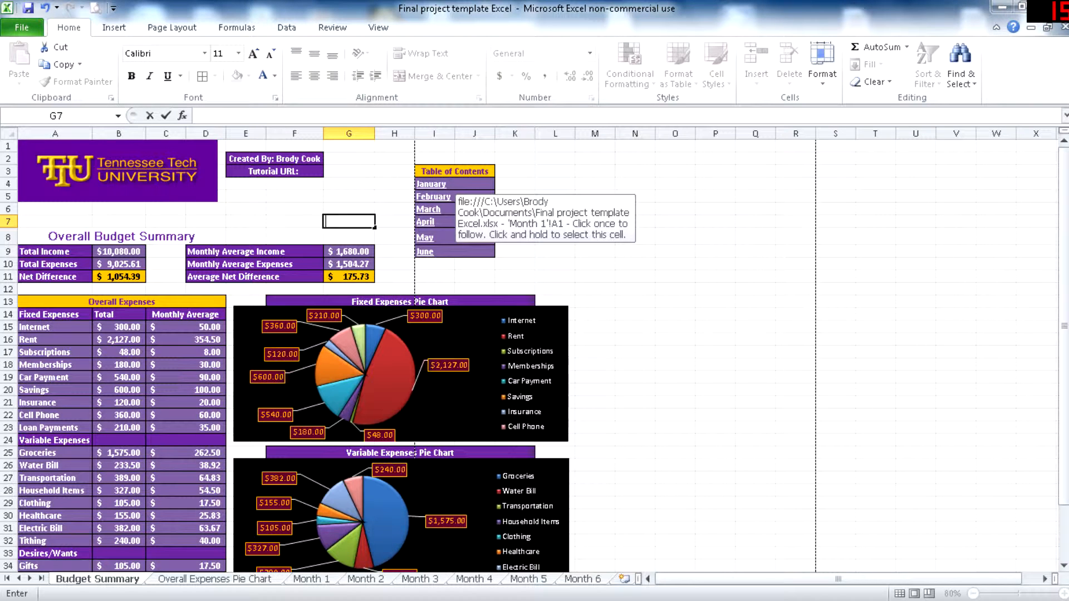
{"action": "left_click", "coordinate": [440, 184]}
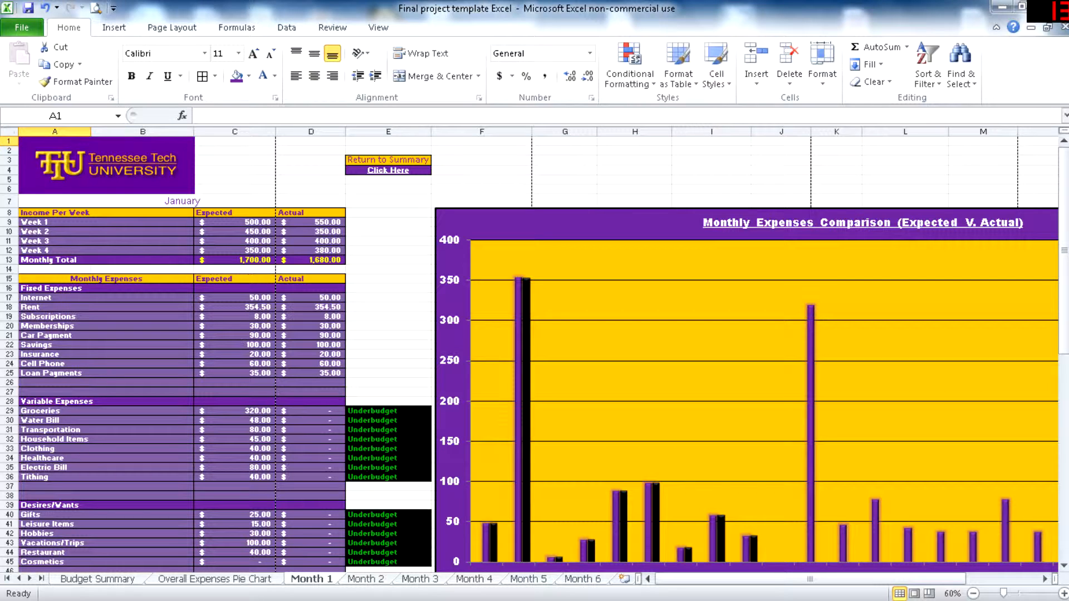
{"action": "left_click", "coordinate": [388, 170]}
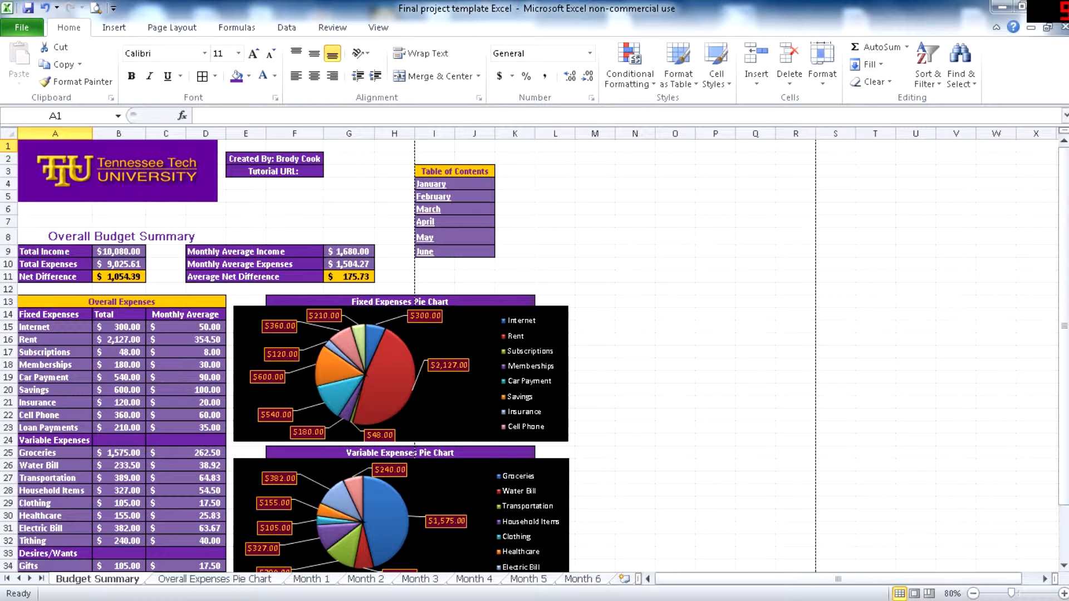
- Examine the overall expenses table and the fixed, variable and desires/wants pie charts on the budget summary
{"action": "scroll", "coordinate": [535, 356], "scroll_direction": "down", "scroll_amount": 2}
{"action": "scroll", "coordinate": [535, 356], "scroll_direction": "up", "scroll_amount": 2}
{"action": "scroll", "coordinate": [534, 356], "scroll_direction": "down", "scroll_amount": 4}
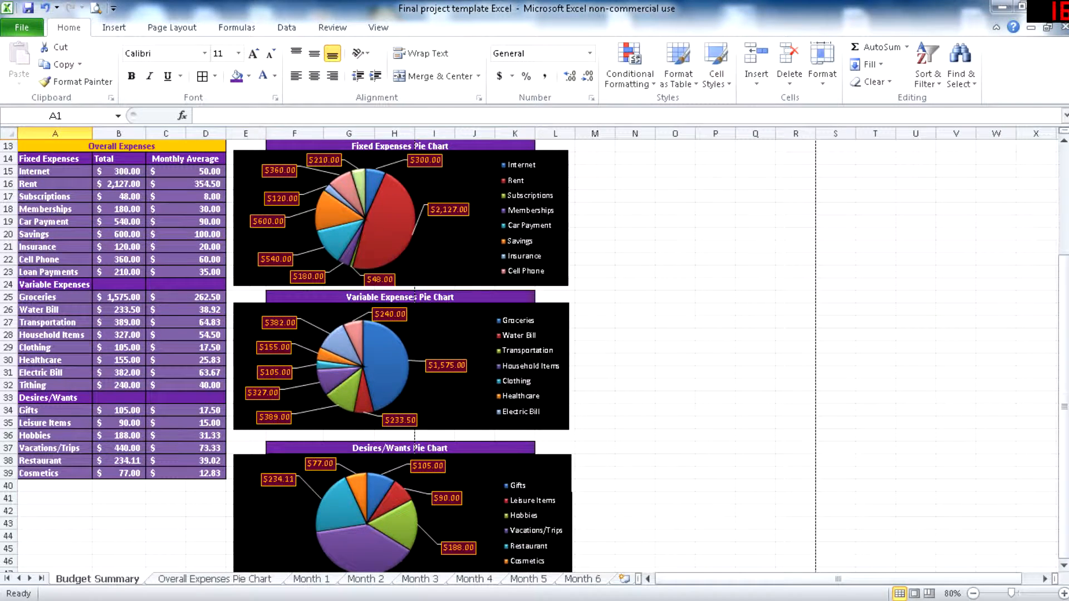
{"action": "scroll", "coordinate": [534, 356], "scroll_direction": "up", "scroll_amount": 1}
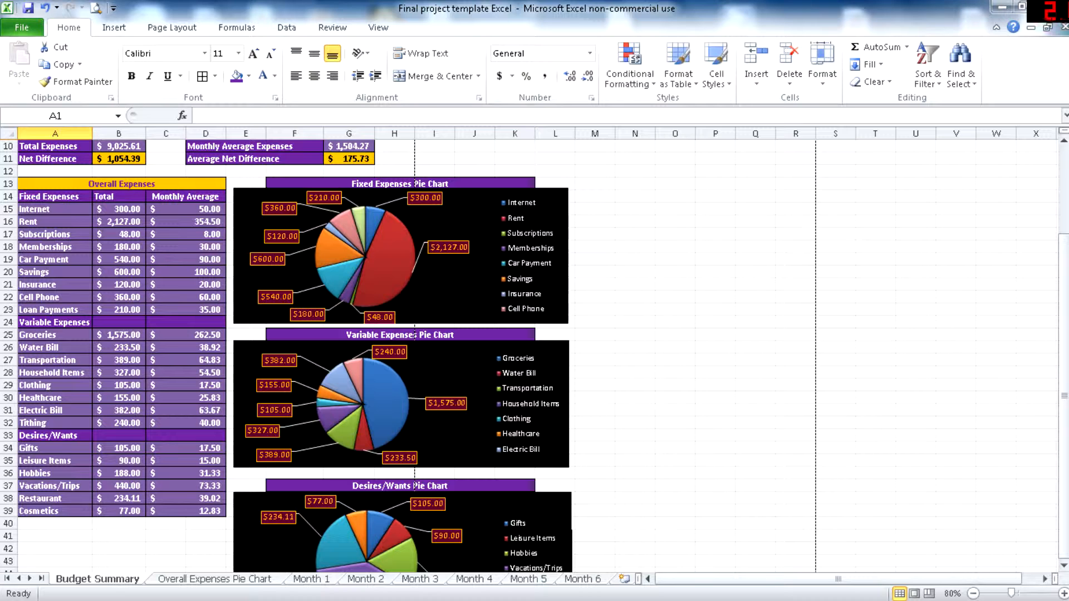
{"action": "scroll", "coordinate": [295, 357], "scroll_direction": "down", "scroll_amount": 1}
{"action": "scroll", "coordinate": [295, 357], "scroll_direction": "up", "scroll_amount": 1}
{"action": "scroll", "coordinate": [296, 357], "scroll_direction": "down", "scroll_amount": 2}
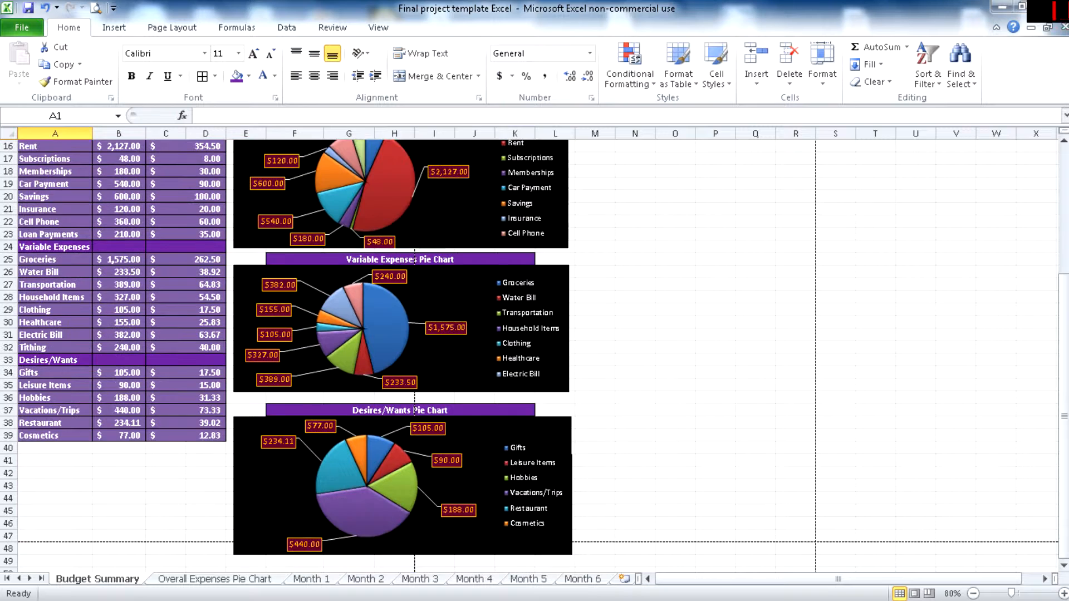
{"action": "scroll", "coordinate": [295, 356], "scroll_direction": "up", "scroll_amount": 1}
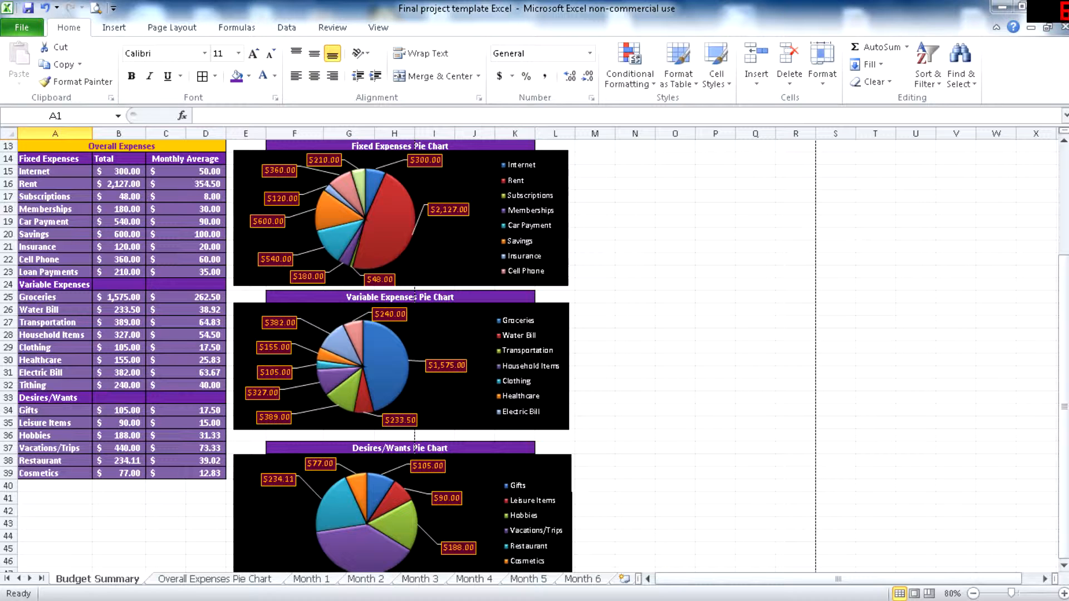
{"action": "scroll", "coordinate": [435, 184], "scroll_direction": "up", "scroll_amount": 4}
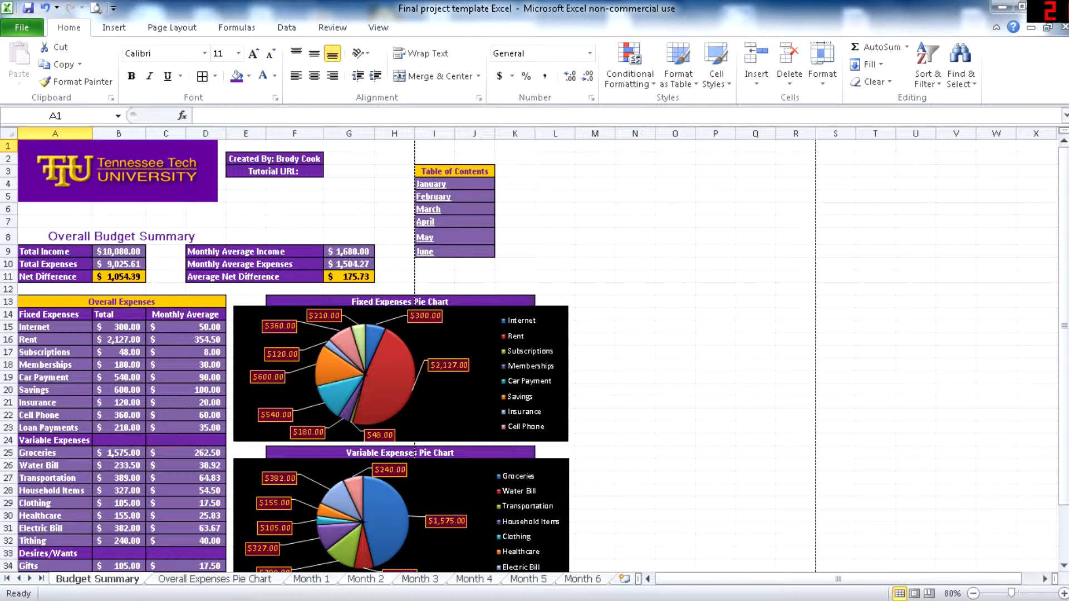
- Open the January sheet from the table of contents and review its income, expenses and summary down to the monthly spending log
{"action": "left_click", "coordinate": [431, 185]}
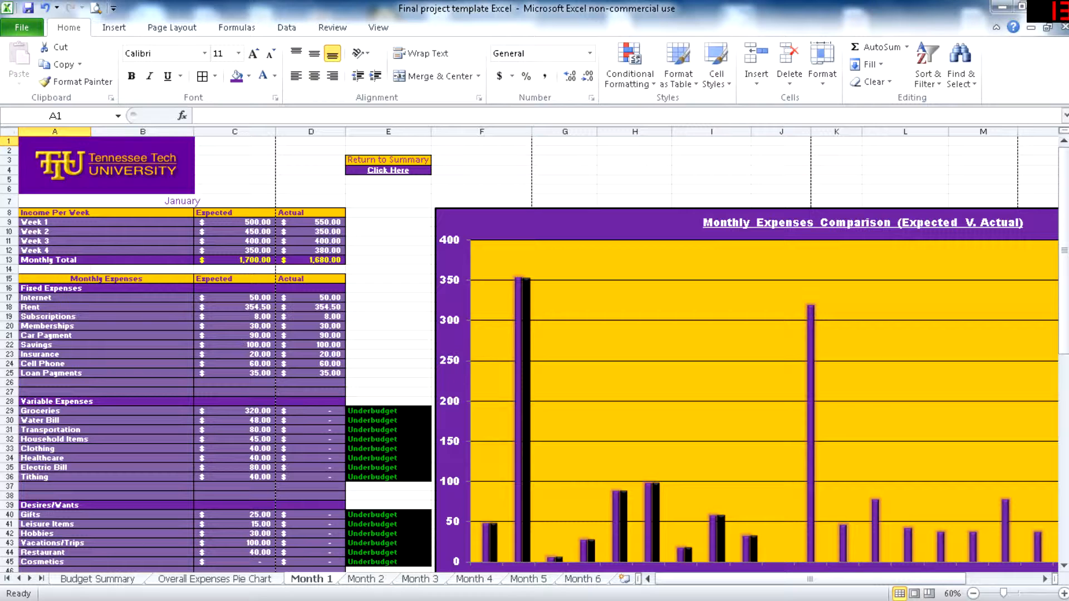
{"action": "scroll", "coordinate": [535, 356], "scroll_direction": "down", "scroll_amount": 1}
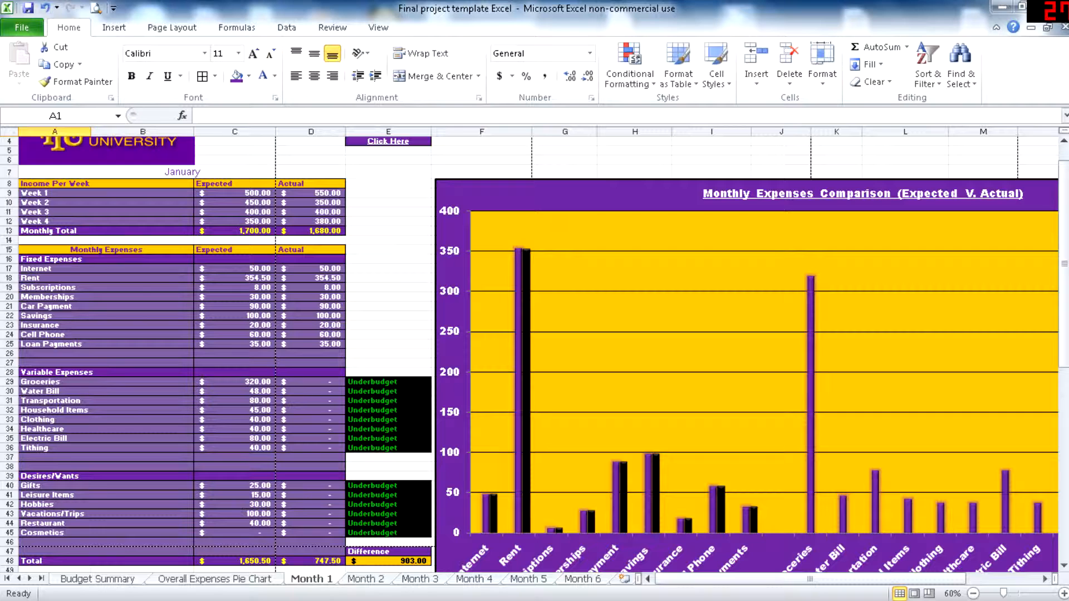
{"action": "scroll", "coordinate": [535, 351], "scroll_direction": "down", "scroll_amount": 2}
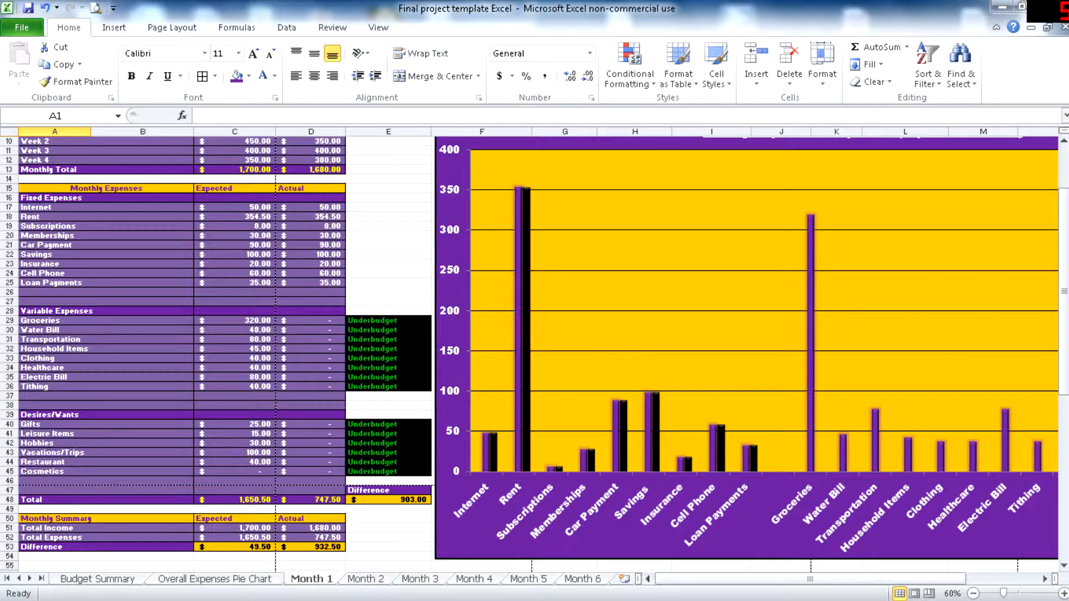
{"action": "scroll", "coordinate": [534, 351], "scroll_direction": "down", "scroll_amount": 5}
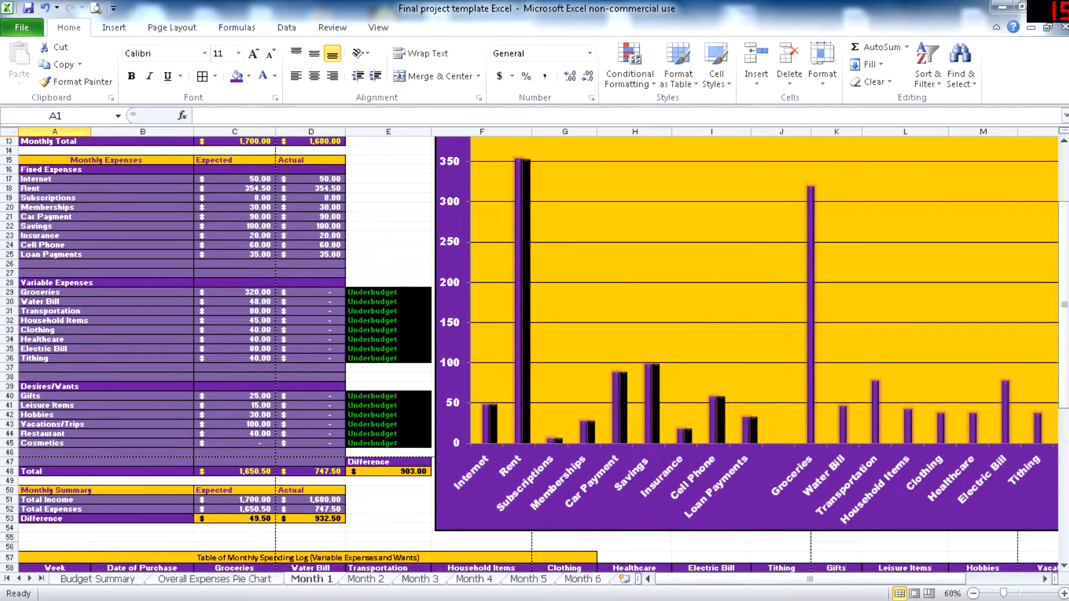
{"action": "scroll", "coordinate": [535, 351], "scroll_direction": "down", "scroll_amount": 7}
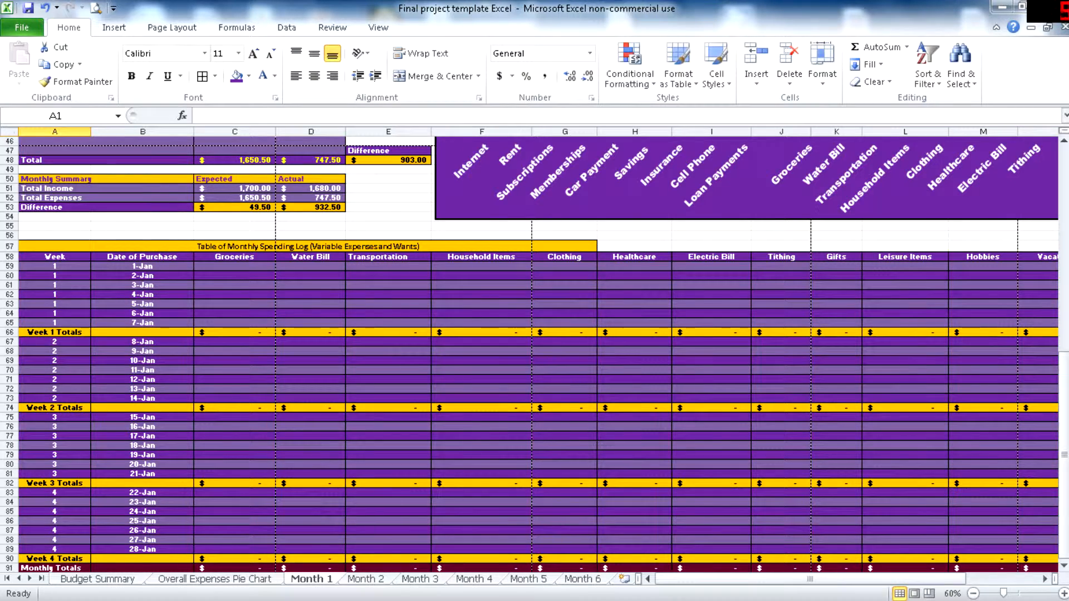
{"action": "left_click", "coordinate": [143, 266]}
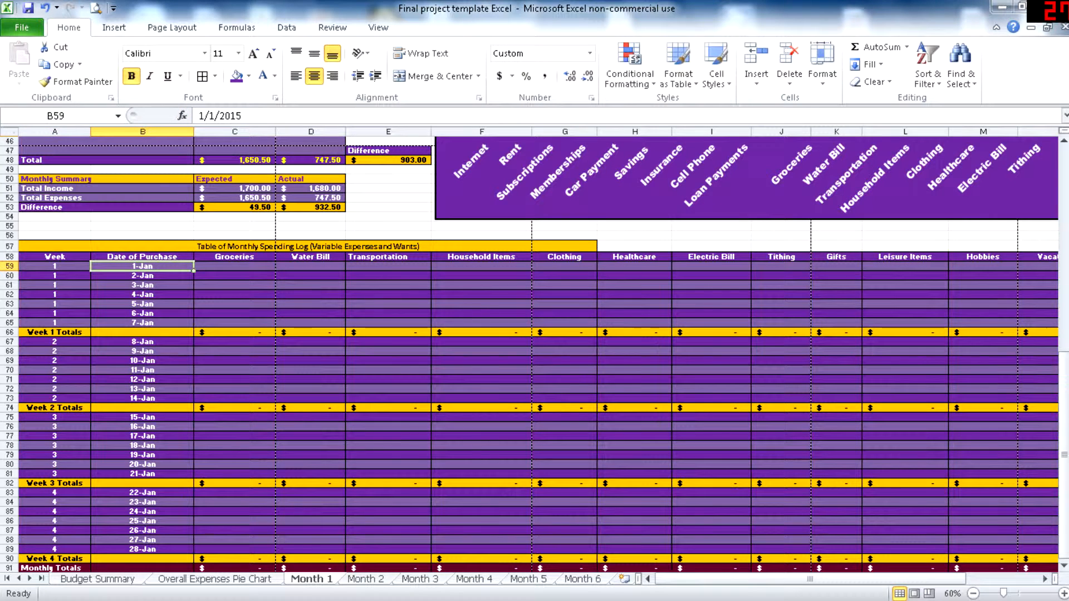
{"action": "left_click", "coordinate": [234, 285]}
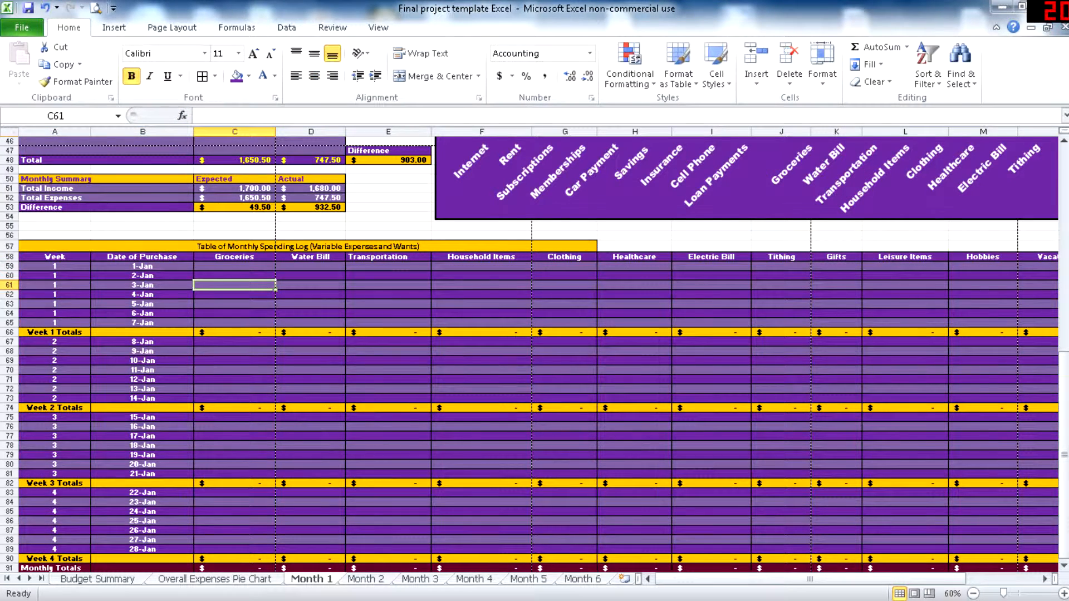
- Record a groceries purchase of 150 for 1-Jan in the monthly spending log
{"action": "scroll", "coordinate": [234, 286], "scroll_direction": "up", "scroll_amount": 2}
{"action": "scroll", "coordinate": [530, 355], "scroll_direction": "up", "scroll_amount": 6}
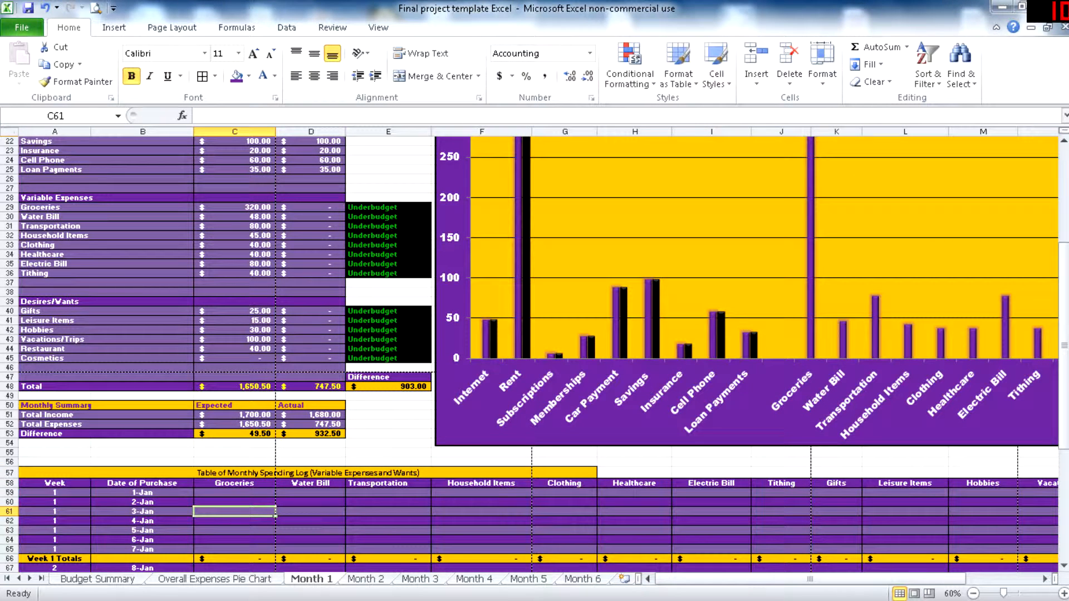
{"action": "scroll", "coordinate": [529, 356], "scroll_direction": "down", "scroll_amount": 6}
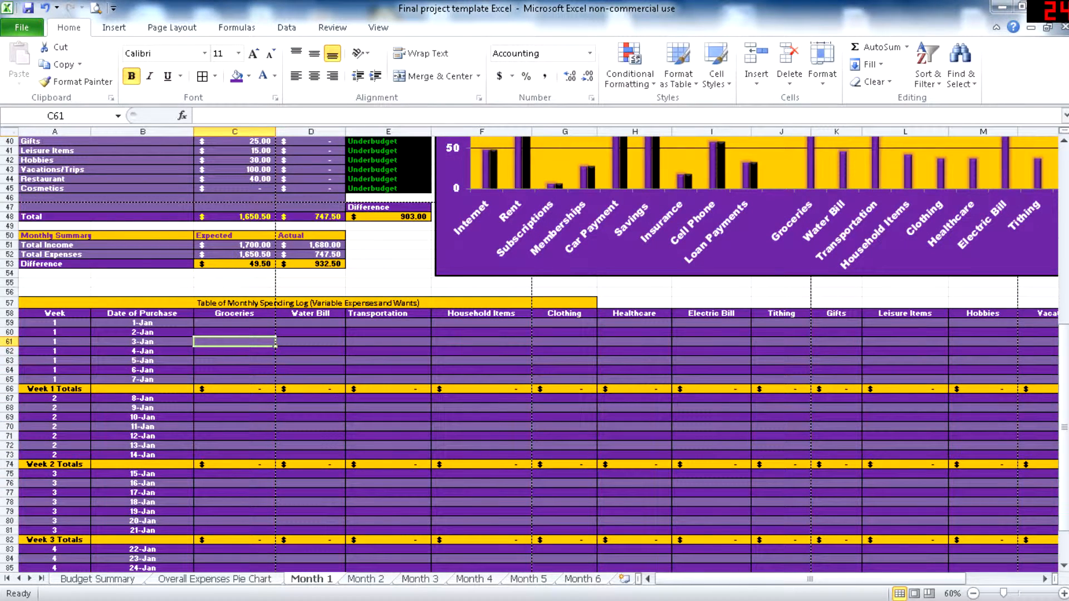
{"action": "left_click", "coordinate": [234, 323]}
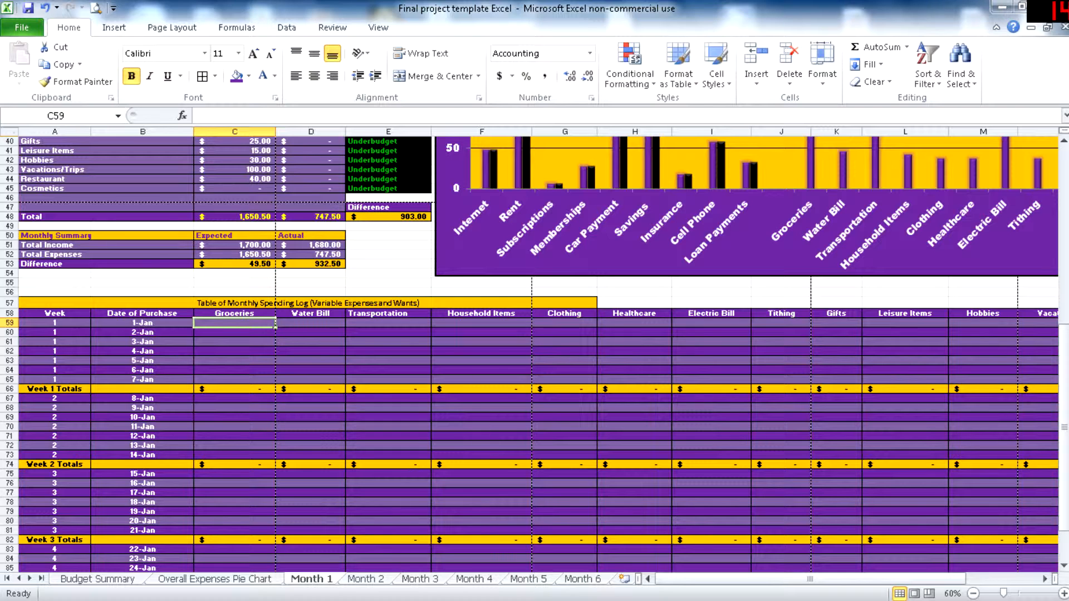
{"action": "type", "text": "150"}
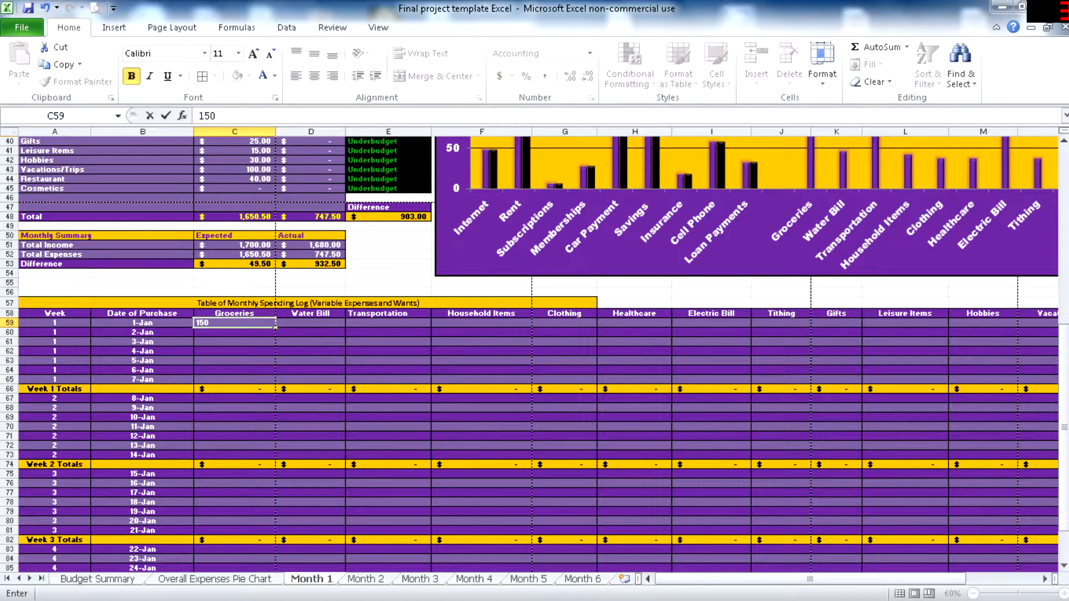
{"action": "key", "text": "Return"}
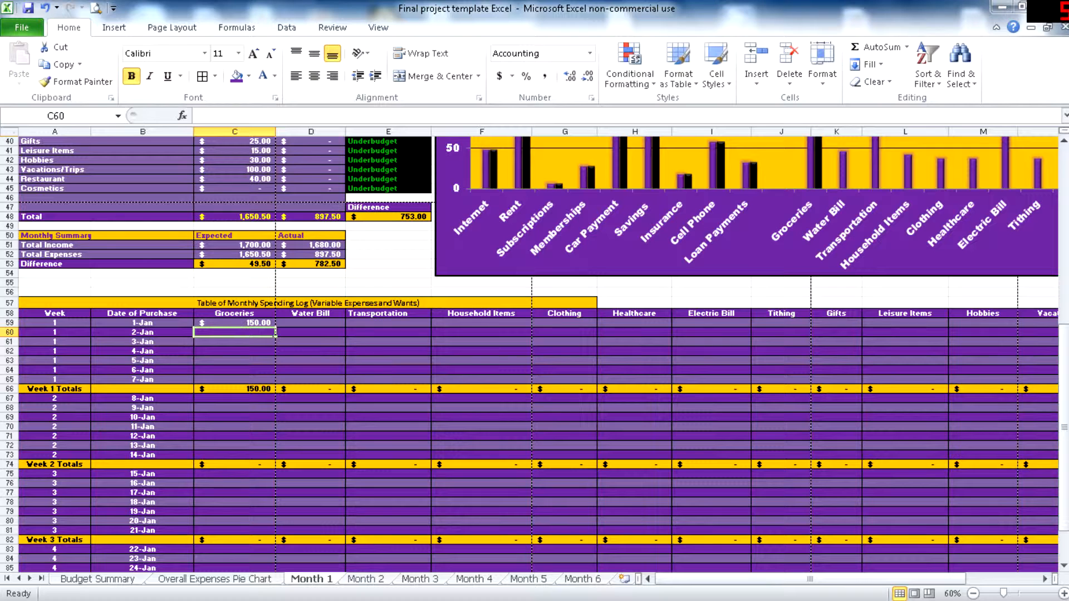
- Record groceries purchases of 50 for 8-Jan and 150 for 15-Jan in the spending log
{"action": "left_click", "coordinate": [234, 409]}
{"action": "left_click", "coordinate": [235, 399]}
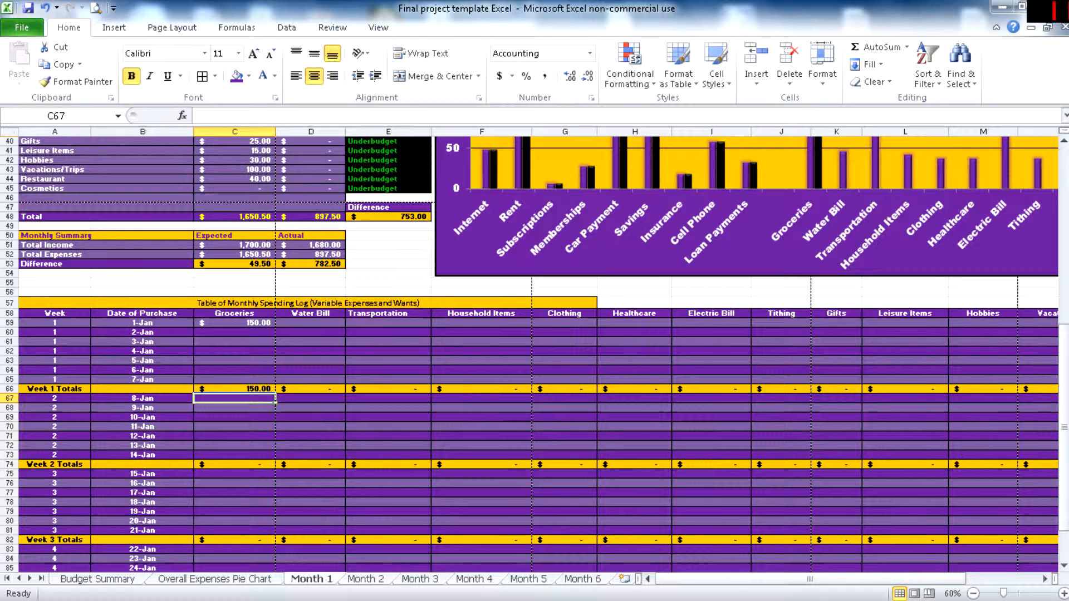
{"action": "type", "text": "50"}
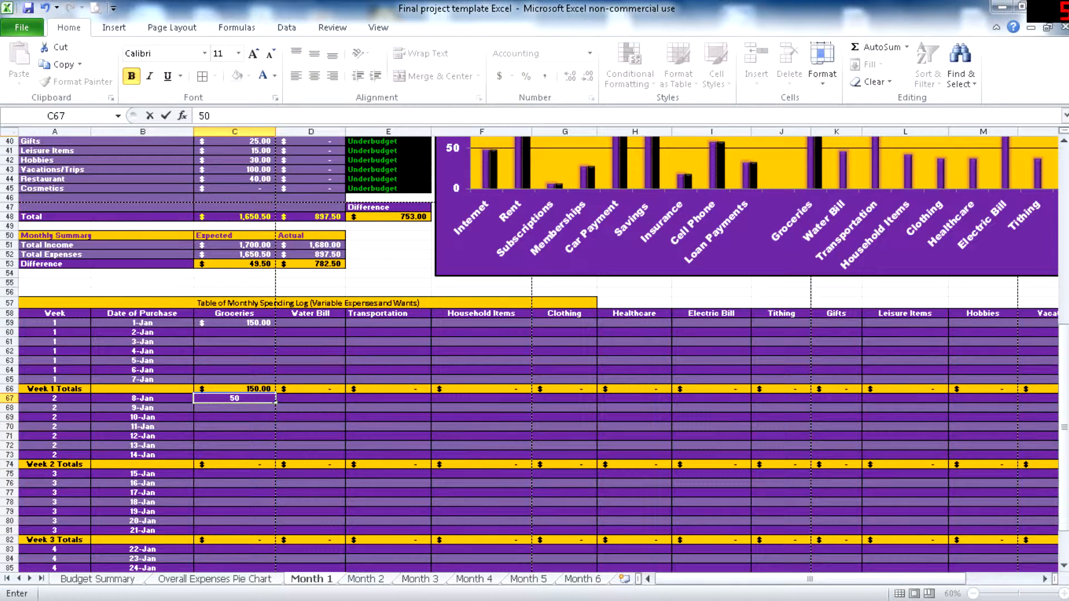
{"action": "left_click", "coordinate": [235, 474]}
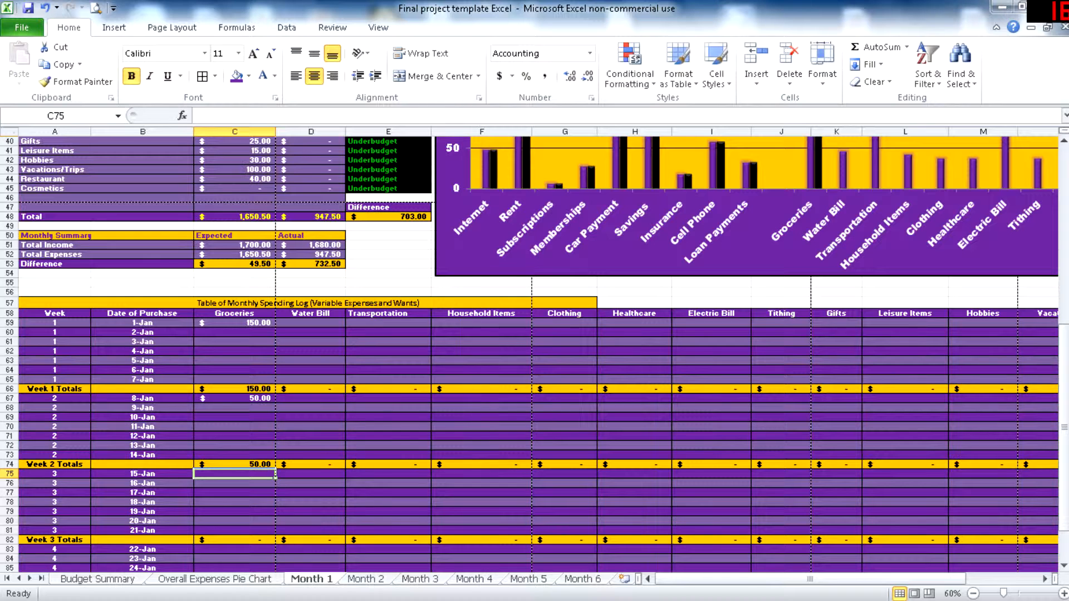
{"action": "type", "text": "150"}
{"action": "key", "text": "Return"}
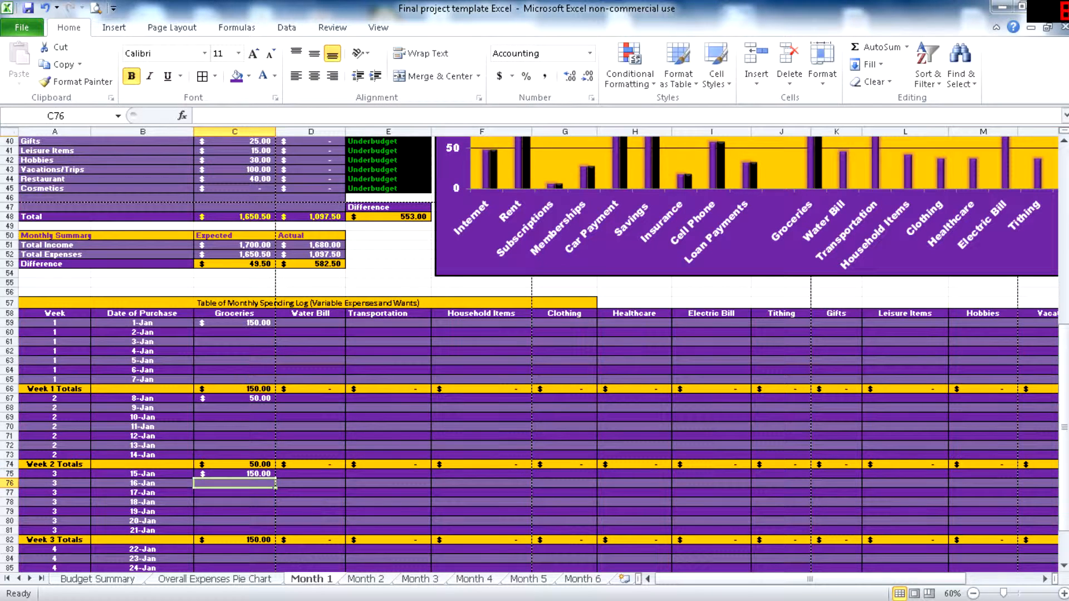
- Examine the groceries monthly total, its budget status in the variable expenses, and the expected versus actual expenses chart
{"action": "scroll", "coordinate": [535, 354], "scroll_direction": "down", "scroll_amount": 4}
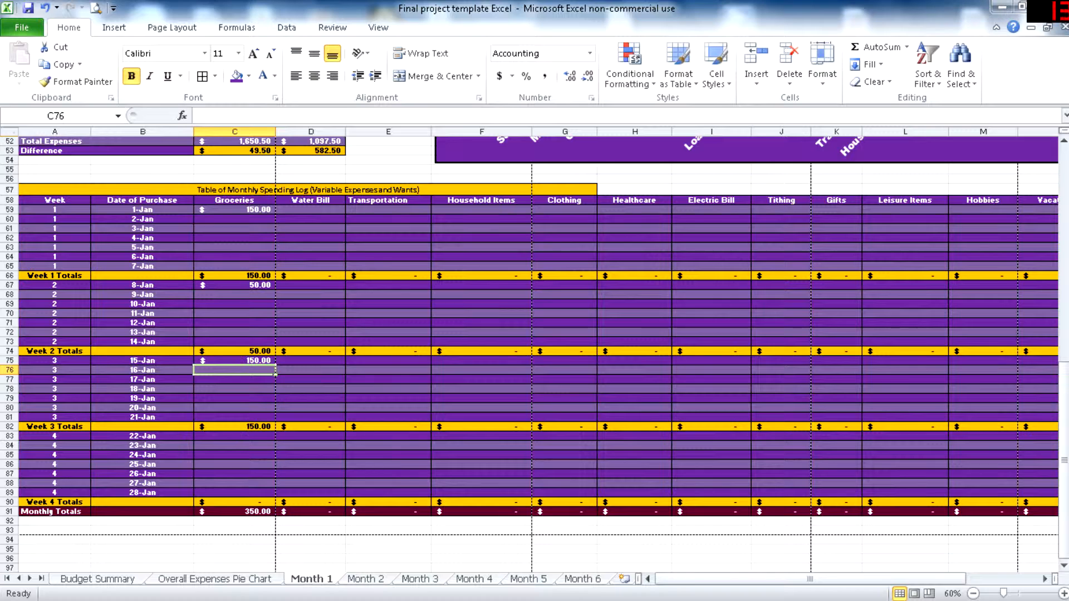
{"action": "scroll", "coordinate": [535, 354], "scroll_direction": "up", "scroll_amount": 11}
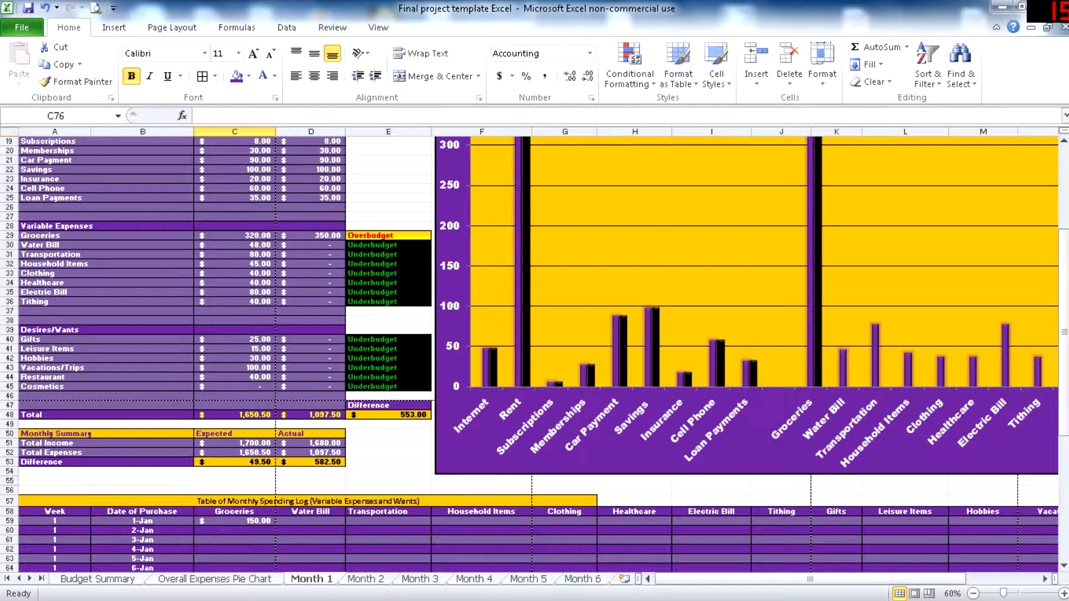
{"action": "scroll", "coordinate": [618, 390], "scroll_direction": "up", "scroll_amount": 4}
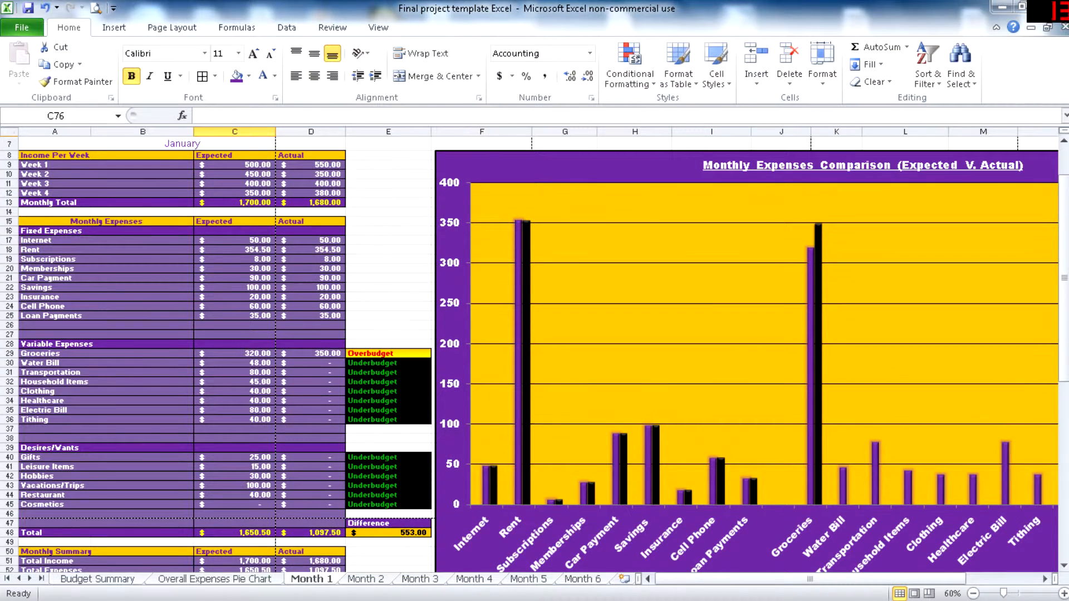
{"action": "left_click_drag", "start_coordinate": [811, 579], "coordinate": [882, 579]}
{"action": "scroll", "coordinate": [618, 357], "scroll_direction": "down", "scroll_amount": 1}
{"action": "scroll", "coordinate": [618, 356], "scroll_direction": "up", "scroll_amount": 1}
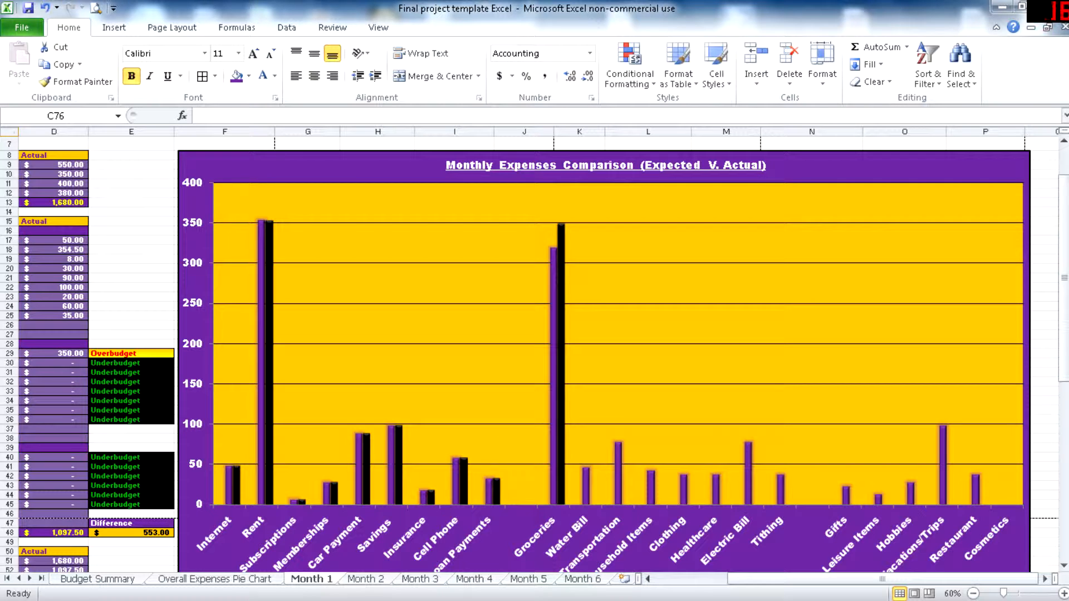
{"action": "mouse_move", "coordinate": [261, 372]}
{"action": "mouse_move", "coordinate": [553, 281]}
{"action": "scroll", "coordinate": [554, 282], "scroll_direction": "down", "scroll_amount": 2}
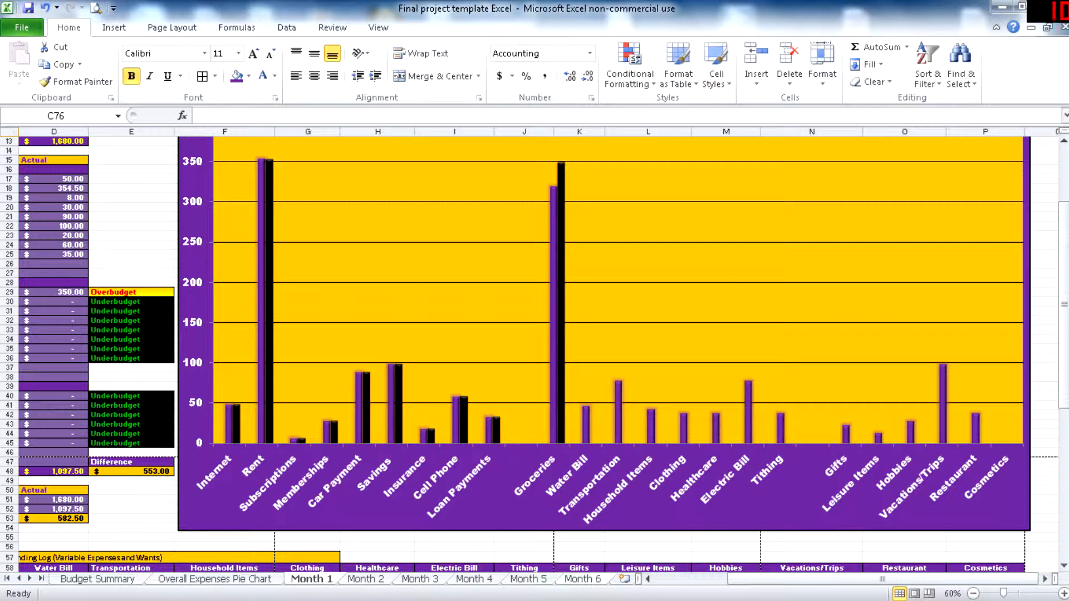
{"action": "left_click_drag", "start_coordinate": [757, 580], "coordinate": [684, 580]}
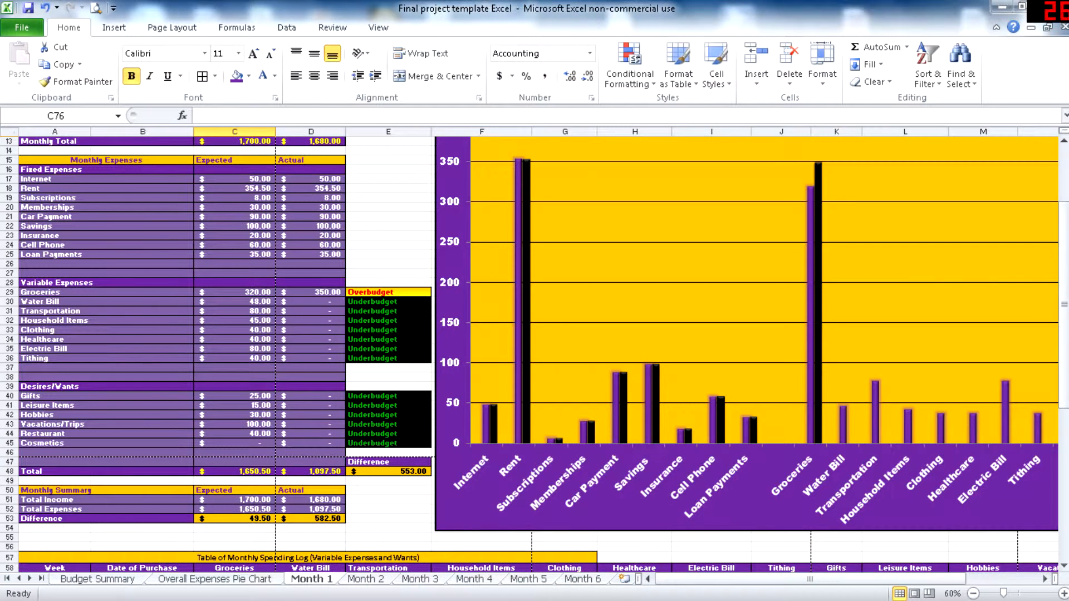
- Record a water bill of 45 for 12-Jan in the spending log
{"action": "scroll", "coordinate": [529, 354], "scroll_direction": "down", "scroll_amount": 12}
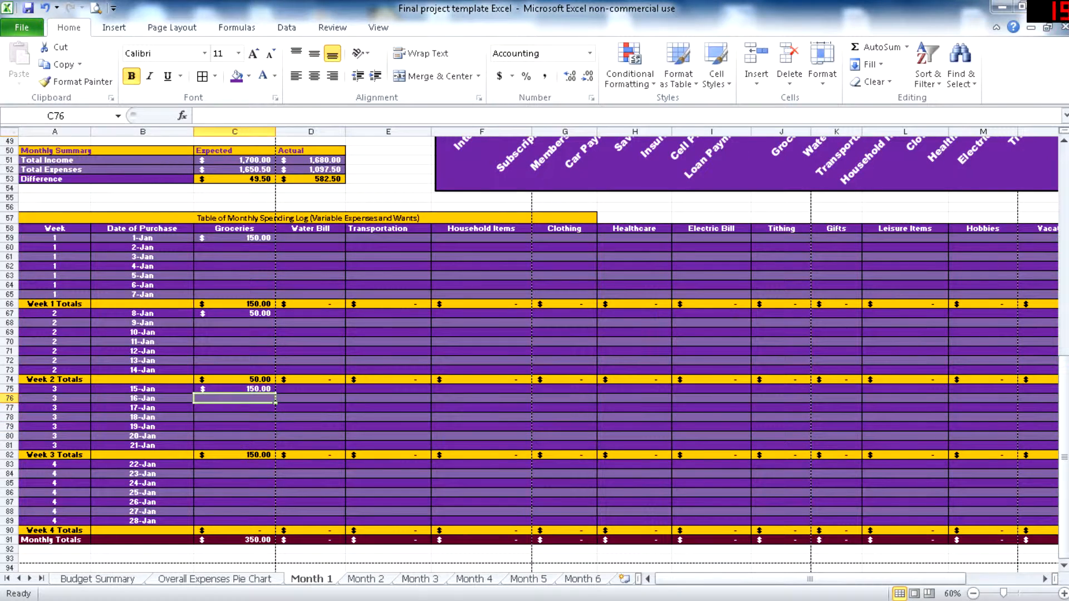
{"action": "left_click", "coordinate": [310, 351]}
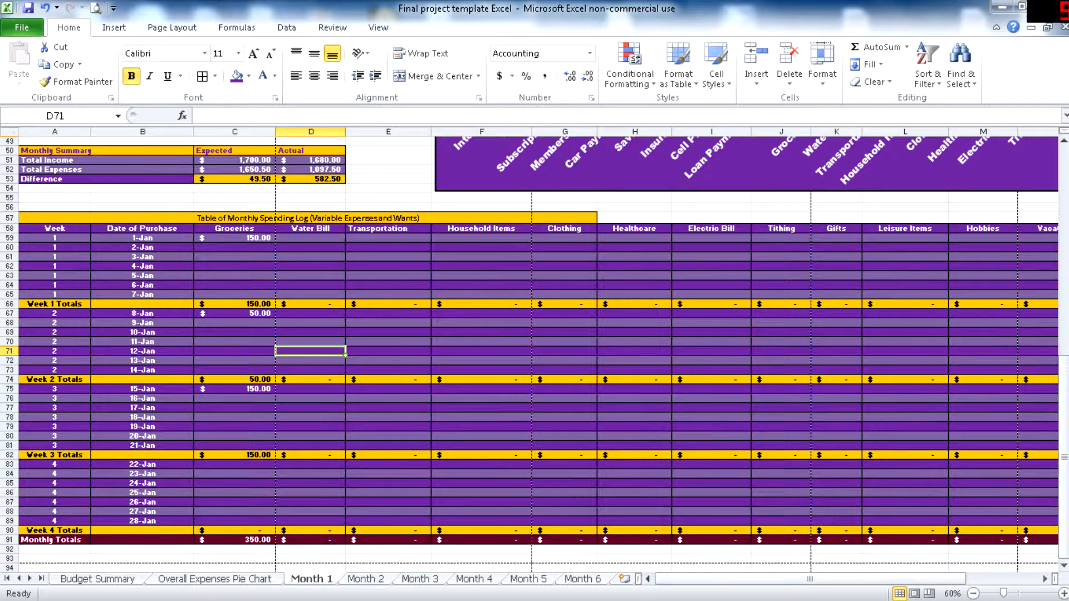
{"action": "type", "text": "45"}
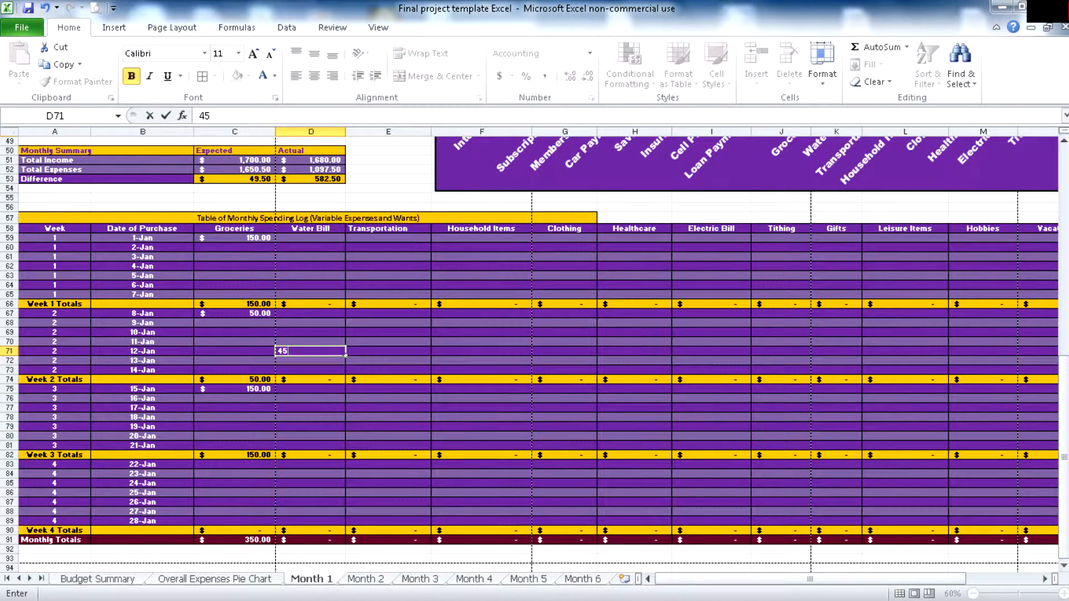
- Record transportation costs of 20 for 1-Jan, 15 for 8-Jan, 15 for 15-Jan and 20 for 22-Jan in the spending log
{"action": "left_click", "coordinate": [389, 238]}
{"action": "type", "text": "20"}
{"action": "left_click", "coordinate": [388, 314]}
{"action": "type", "text": "15"}
{"action": "left_click", "coordinate": [389, 390]}
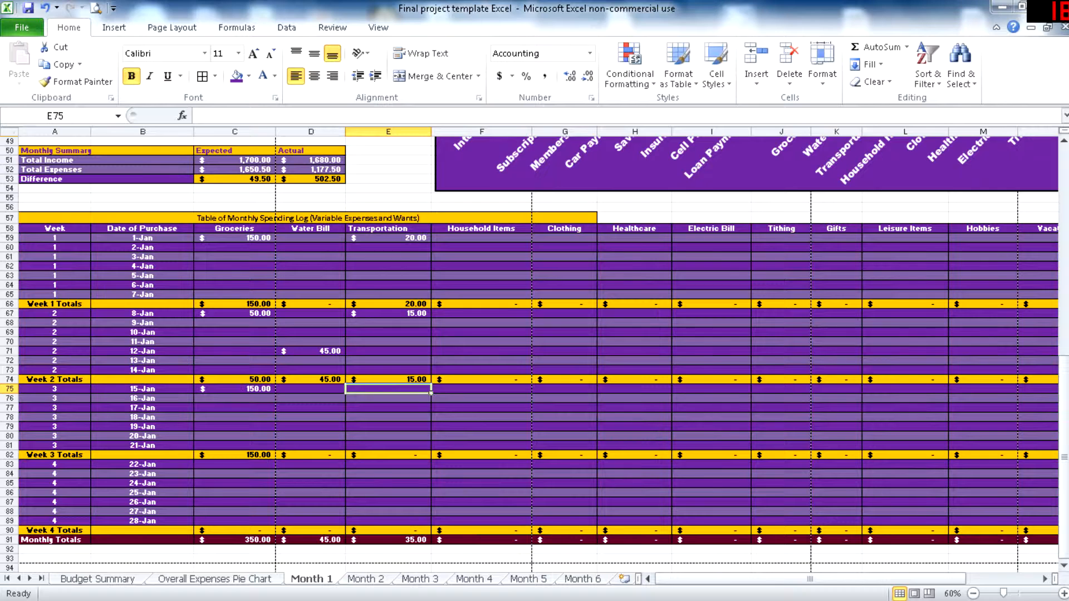
{"action": "type", "text": "15"}
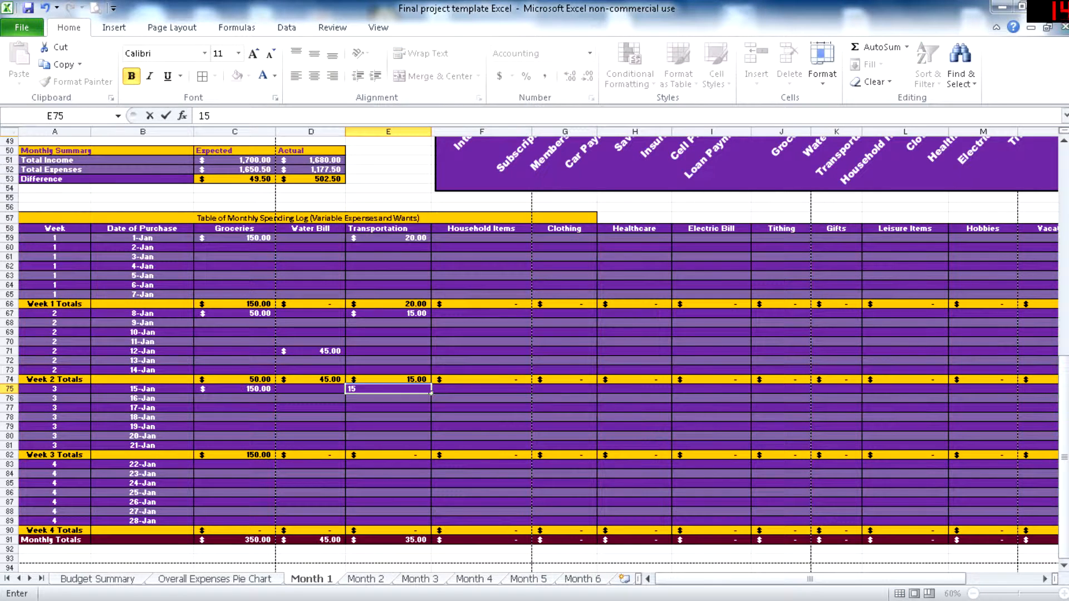
{"action": "left_click", "coordinate": [389, 465]}
{"action": "type", "text": "20"}
- Record household items purchases of 10 for 3-Jan and 5 for 11-Jan in the spending log
{"action": "left_click", "coordinate": [482, 361]}
{"action": "left_click", "coordinate": [481, 257]}
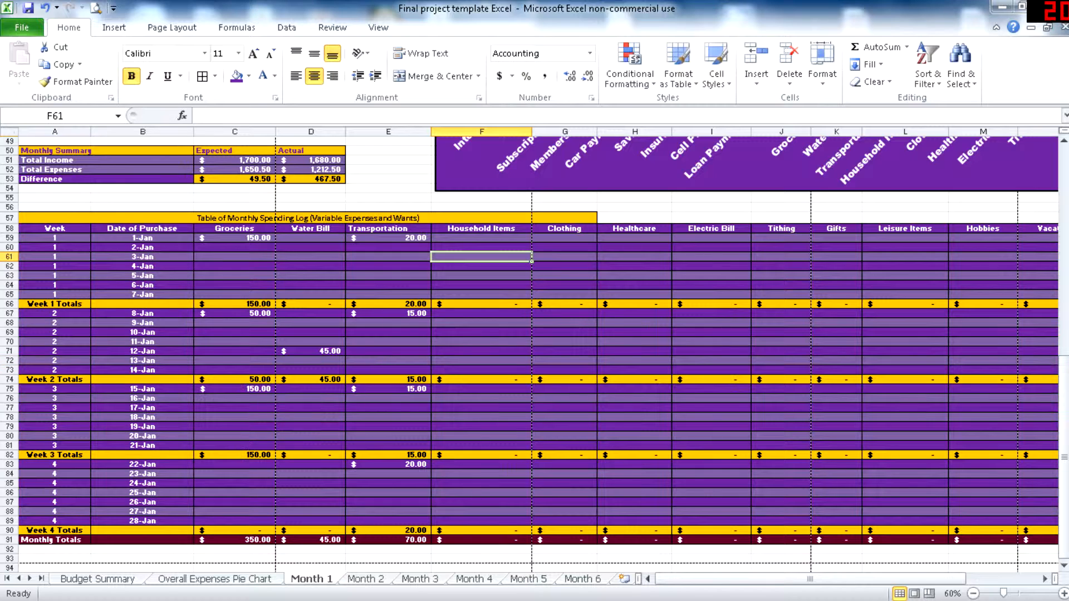
{"action": "type", "text": "10"}
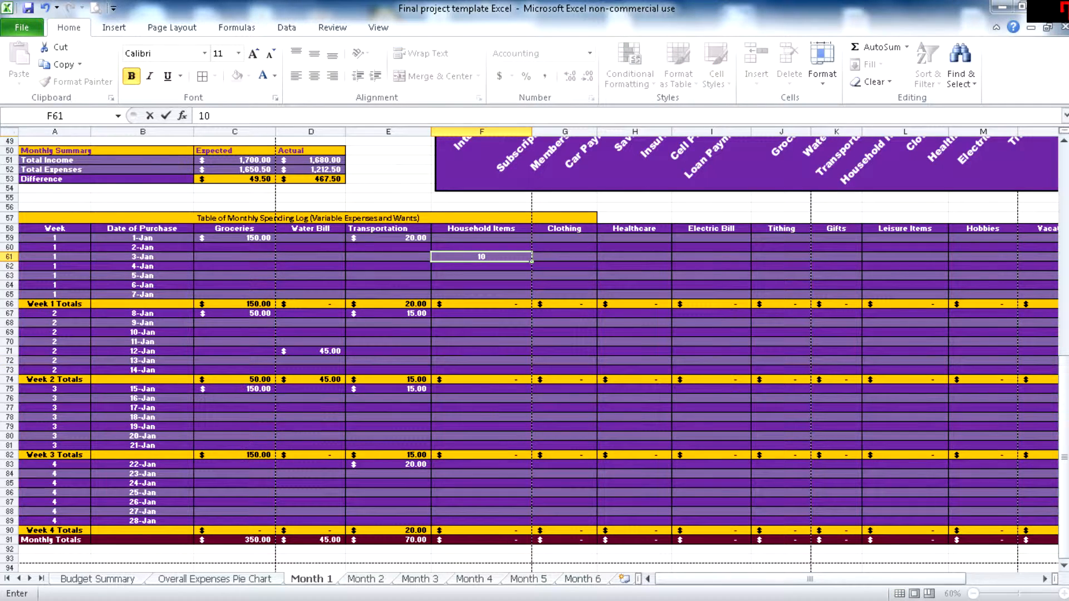
{"action": "left_click", "coordinate": [482, 342]}
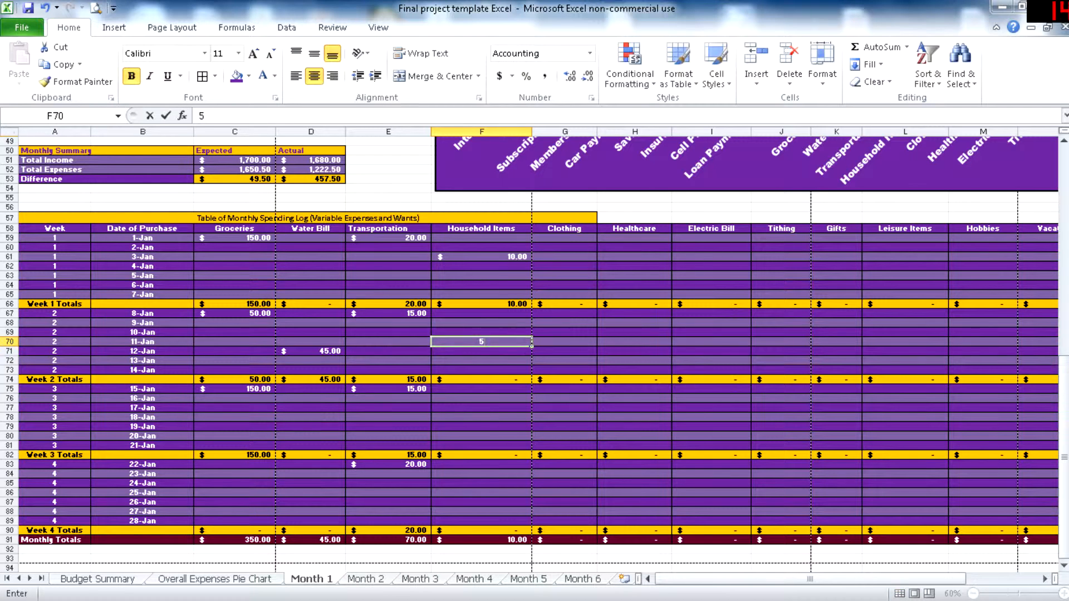
{"action": "type", "text": "5"}
{"action": "left_click", "coordinate": [482, 417]}
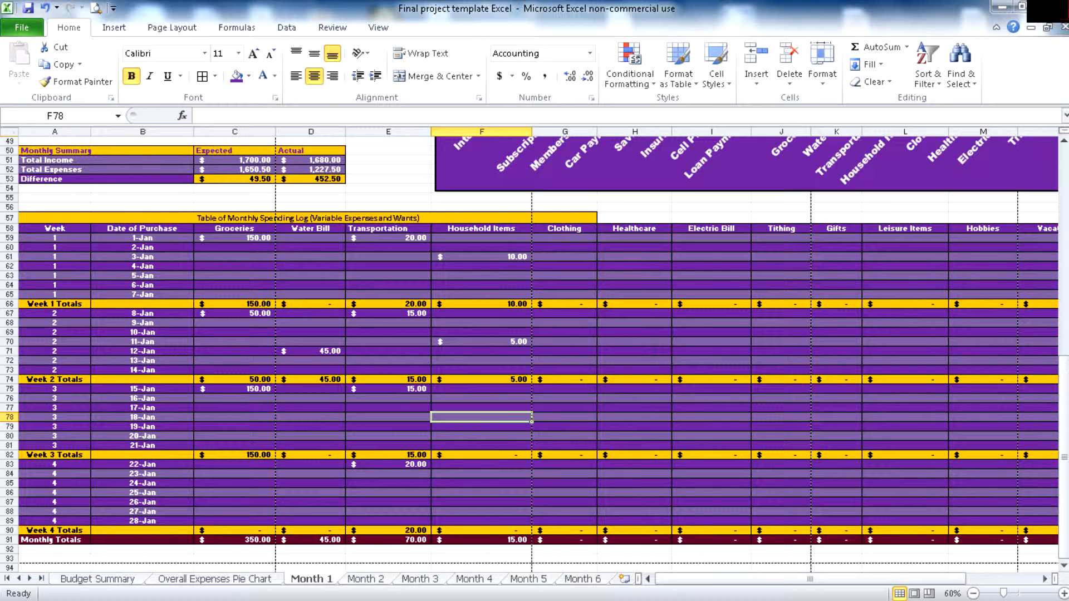
- Record clothing purchases of 8 for 19-Jan and 14 for 25-Jan in the spending log
{"action": "left_click", "coordinate": [564, 276]}
{"action": "left_click", "coordinate": [565, 427]}
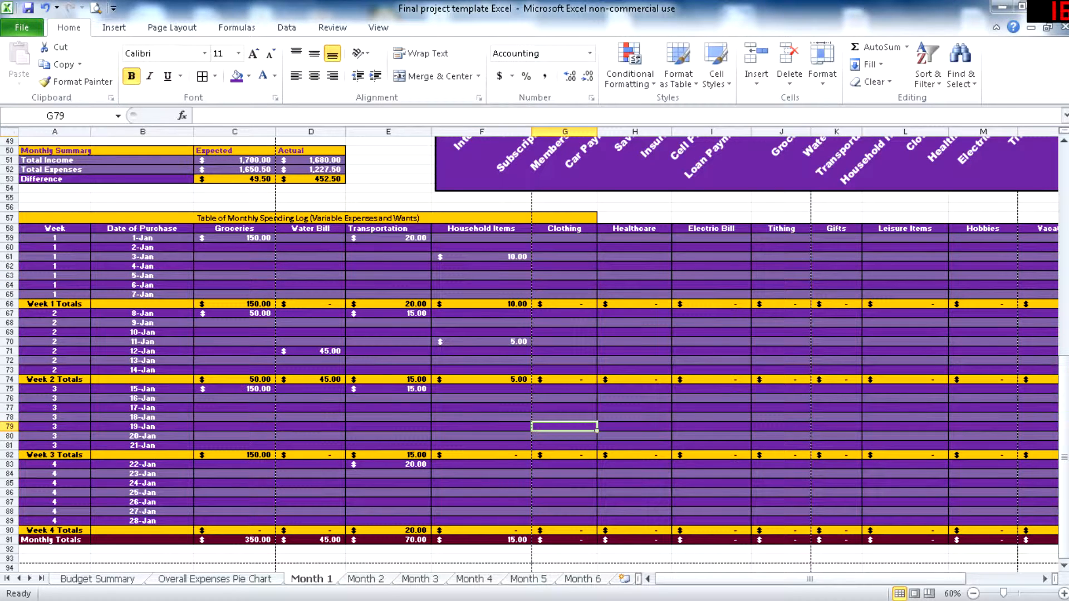
{"action": "type", "text": "8"}
{"action": "left_click", "coordinate": [565, 493]}
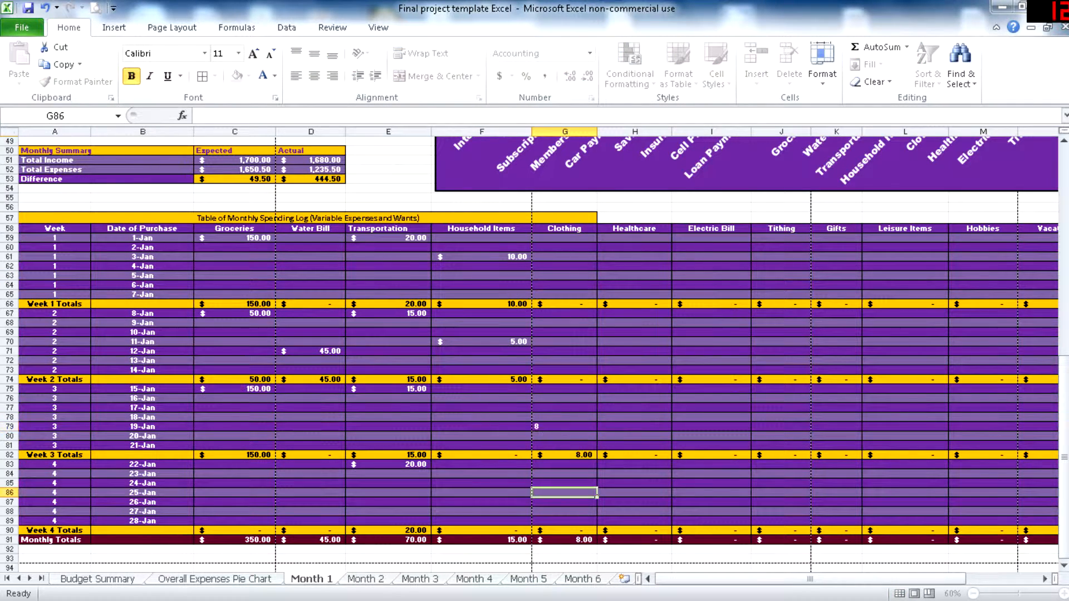
{"action": "type", "text": "14"}
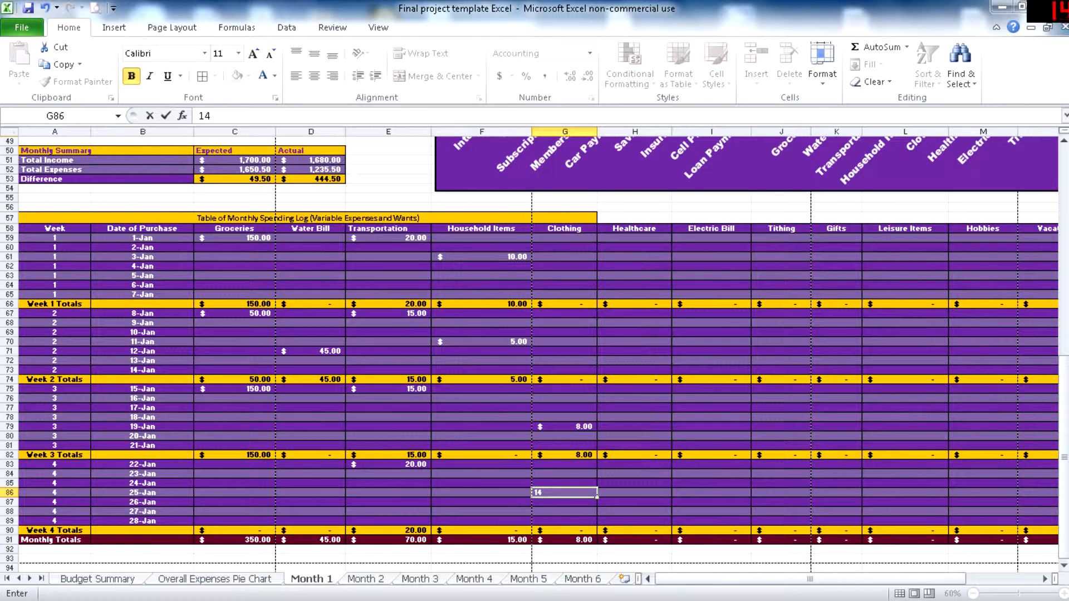
- Record healthcare costs of 40 for 11-Jan and 8 for 24-Jan, plus an electric bill of 85 for 2-Jan
{"action": "left_click", "coordinate": [634, 266]}
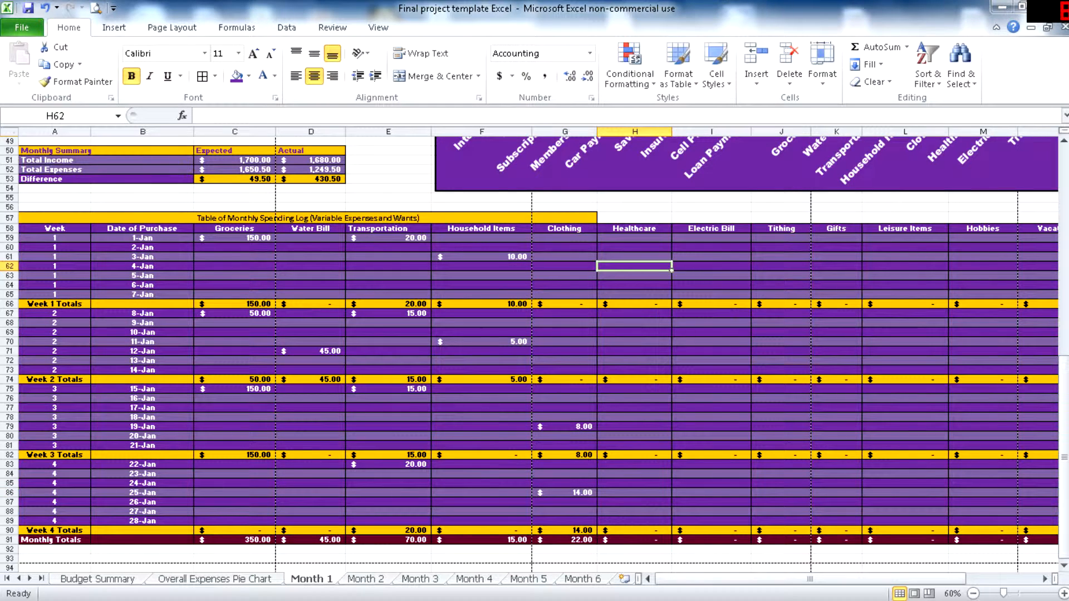
{"action": "left_click", "coordinate": [634, 342]}
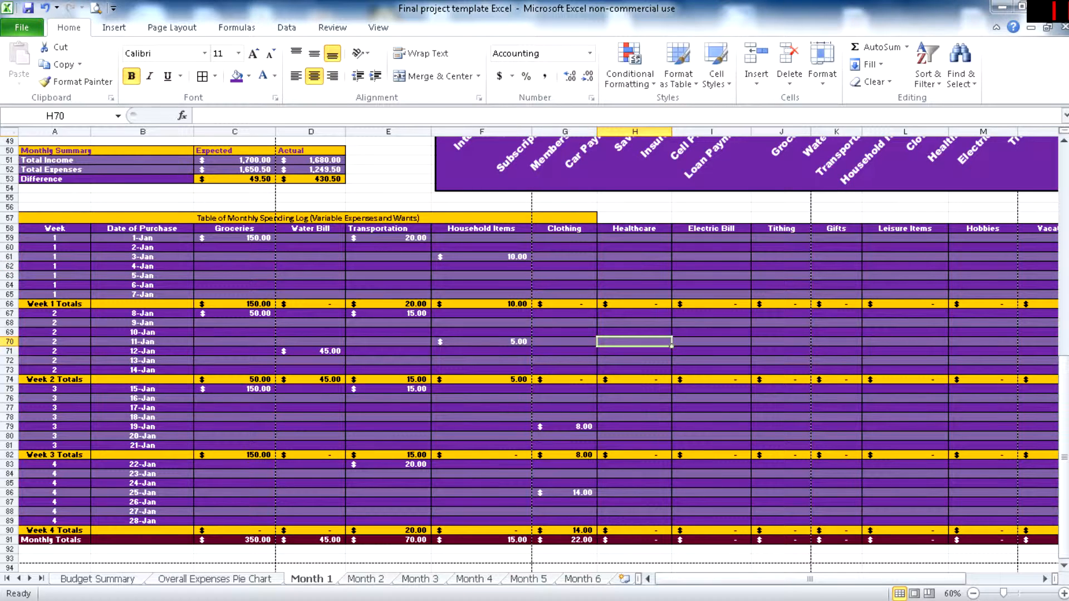
{"action": "type", "text": "40"}
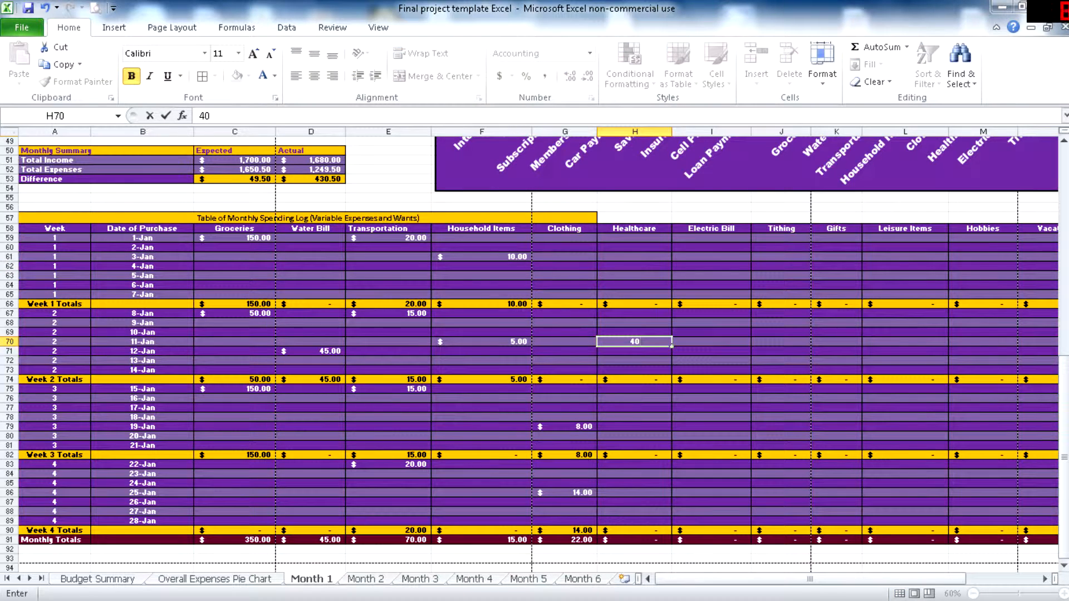
{"action": "left_click", "coordinate": [634, 484]}
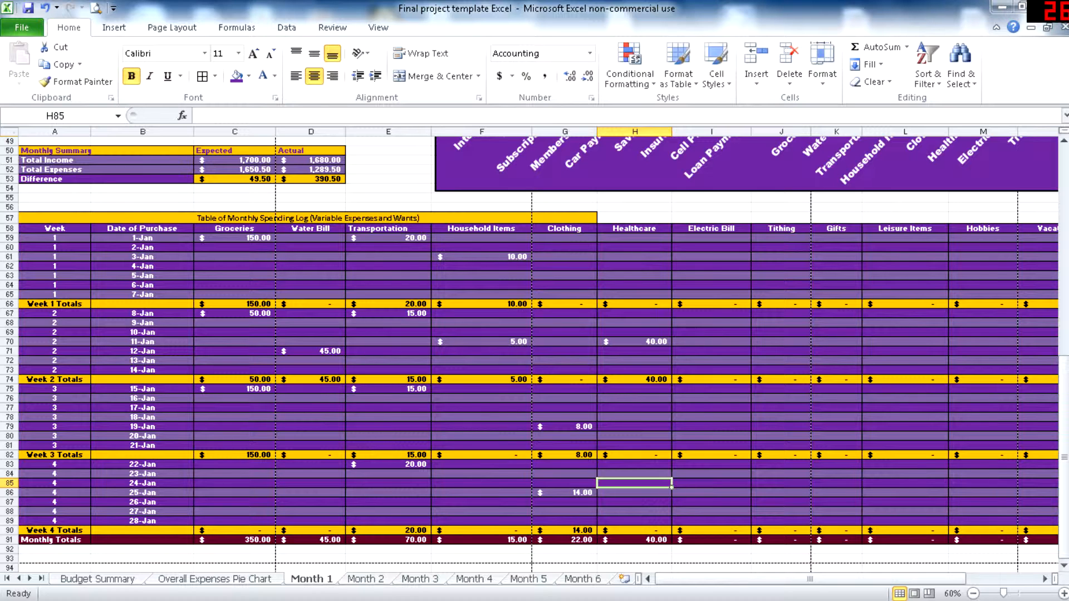
{"action": "type", "text": "8"}
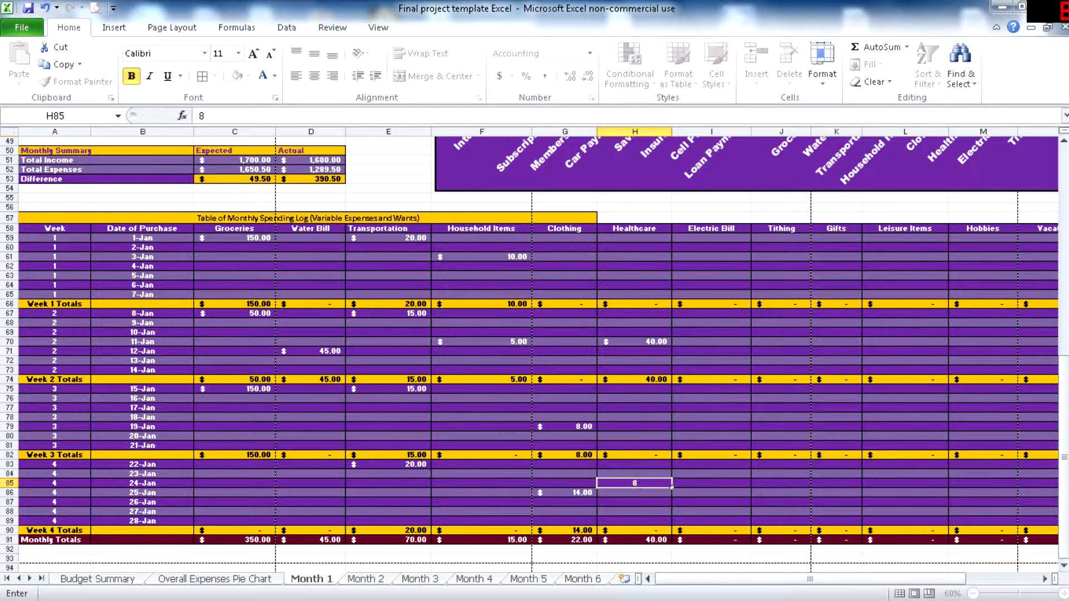
{"action": "left_click", "coordinate": [634, 417]}
{"action": "left_click", "coordinate": [712, 247]}
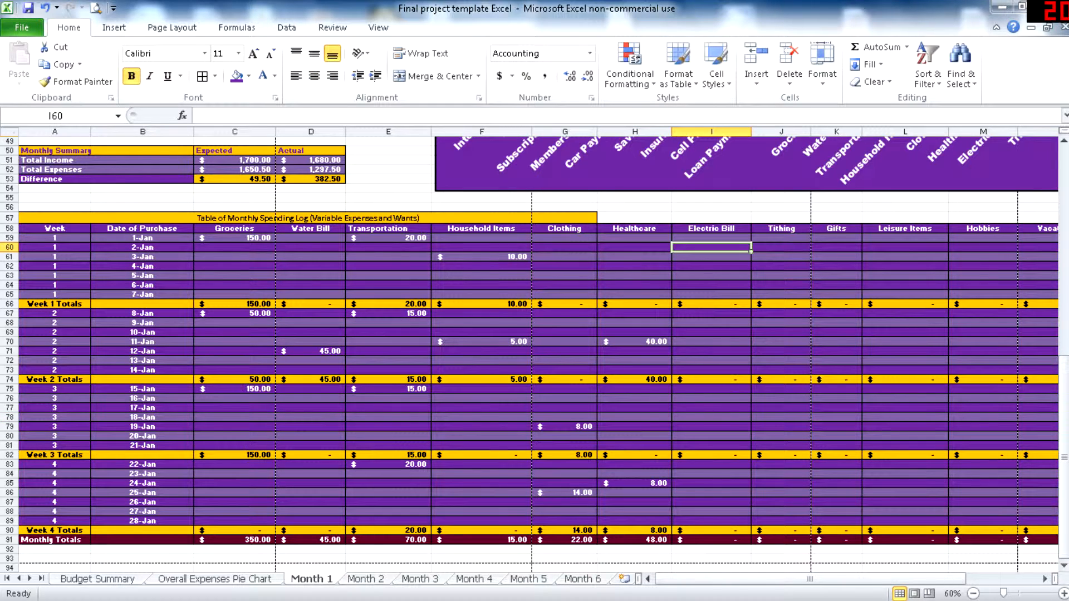
{"action": "type", "text": "85"}
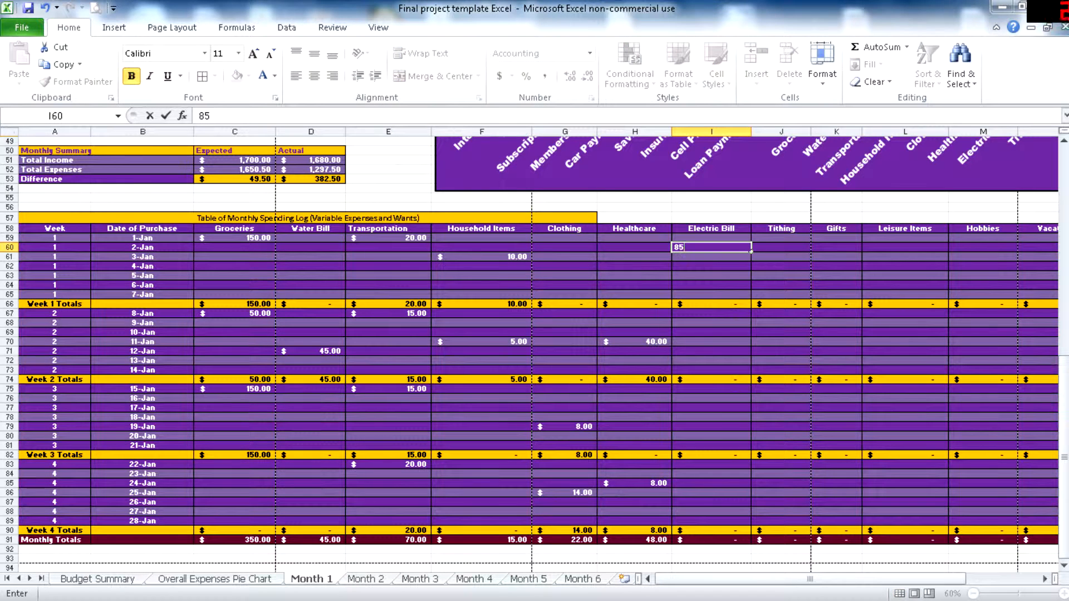
- Record tithing of 10 each for 1-Jan, 8-Jan, 15-Jan and 22-Jan in the spending log
{"action": "left_click", "coordinate": [781, 276]}
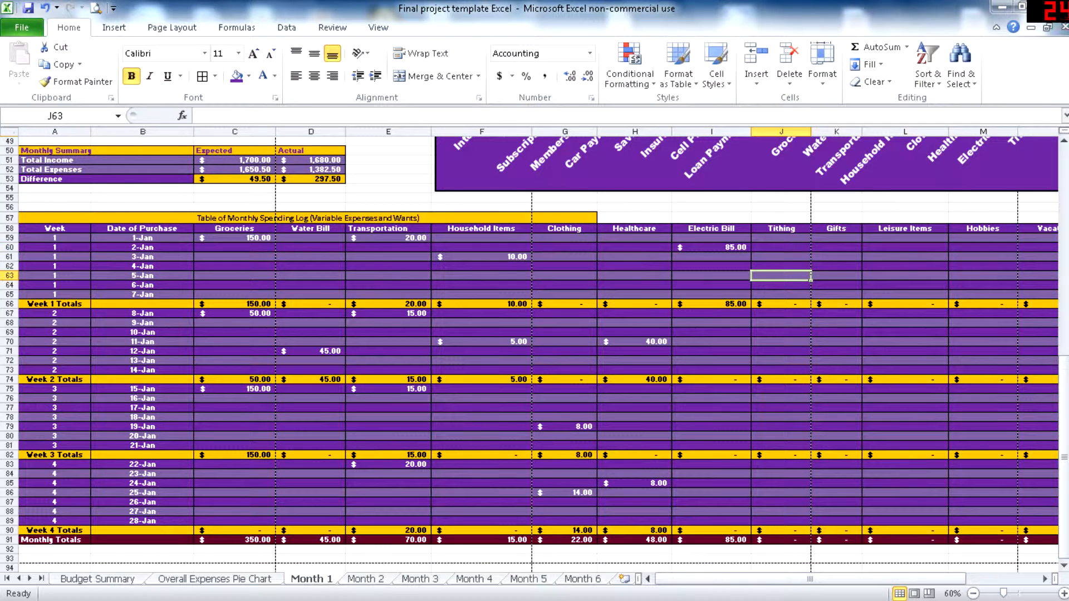
{"action": "left_click", "coordinate": [782, 238]}
{"action": "type", "text": "10"}
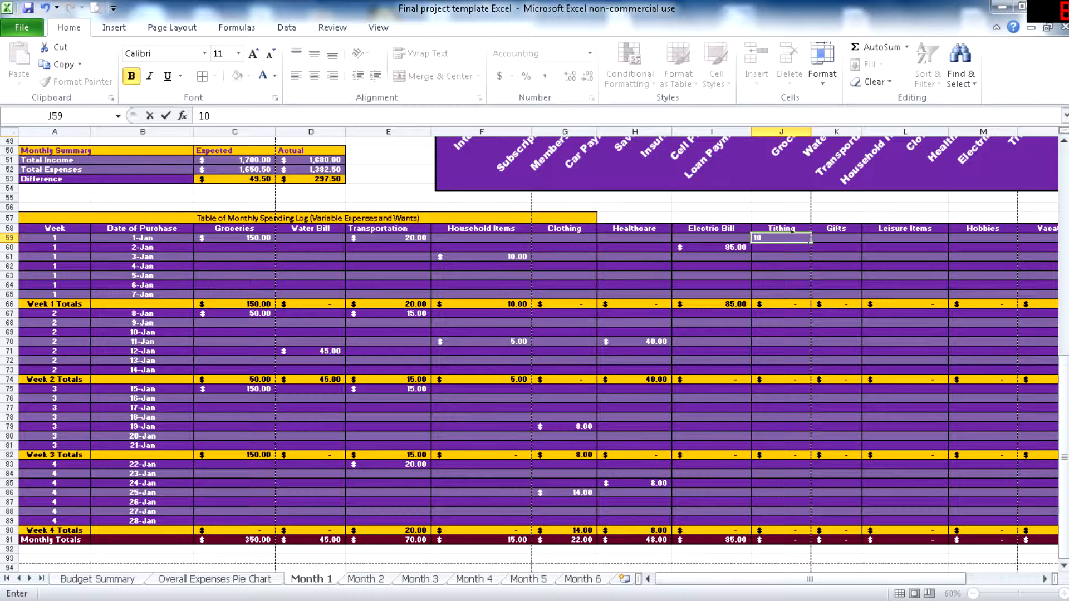
{"action": "left_click", "coordinate": [781, 314]}
{"action": "type", "text": "10"}
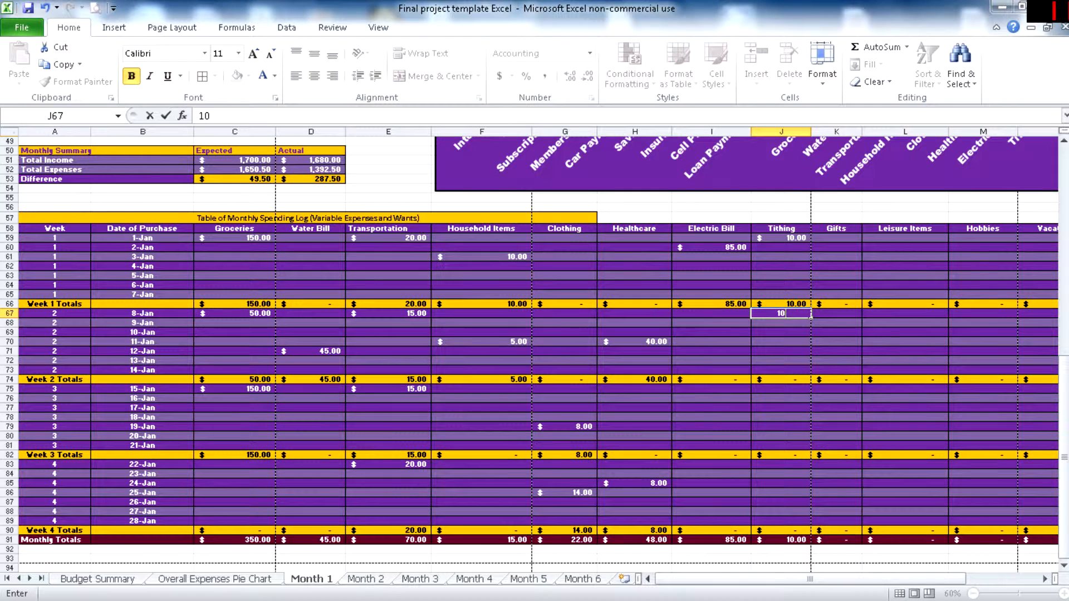
{"action": "left_click", "coordinate": [781, 390]}
{"action": "type", "text": "10"}
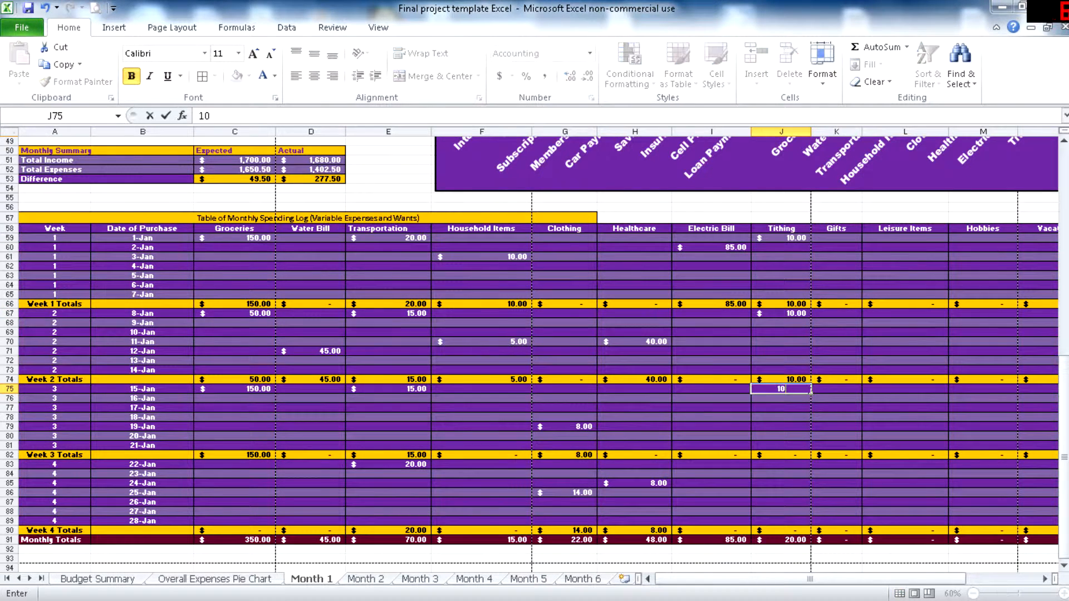
{"action": "left_click", "coordinate": [781, 465]}
{"action": "type", "text": "10"}
- Record gift purchases of 5 for 10-Jan and 18 for 23-Jan in the spending log
{"action": "left_click", "coordinate": [837, 238]}
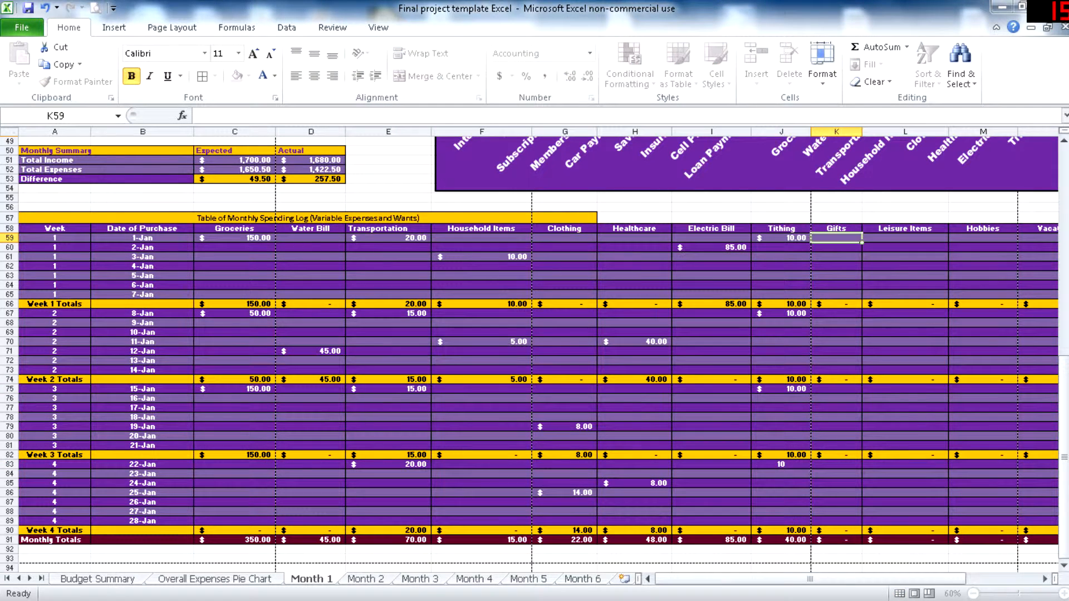
{"action": "left_click", "coordinate": [836, 333]}
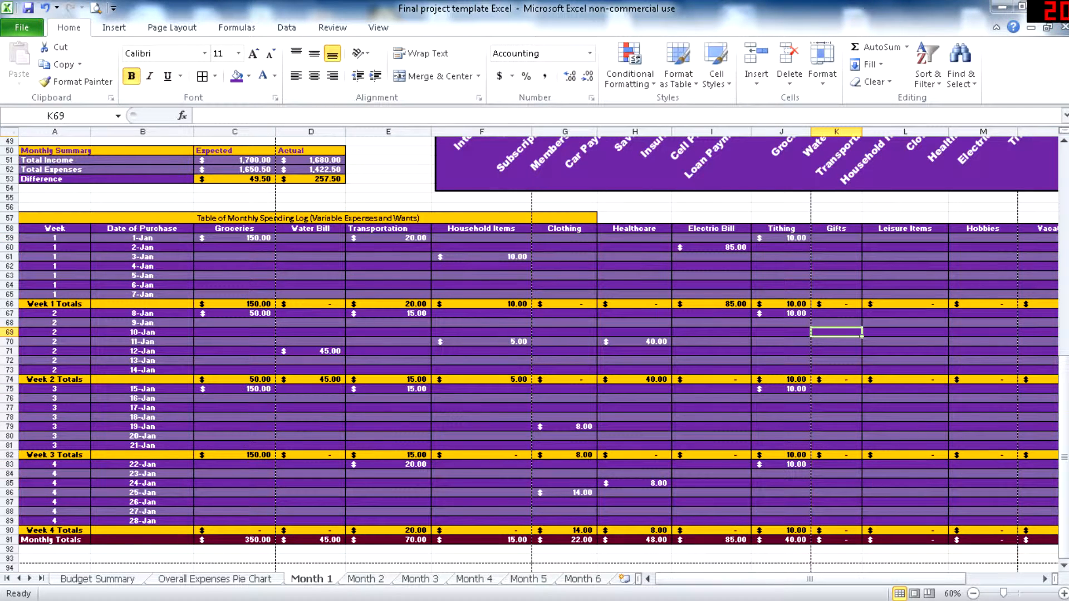
{"action": "type", "text": "5"}
{"action": "left_click", "coordinate": [837, 474]}
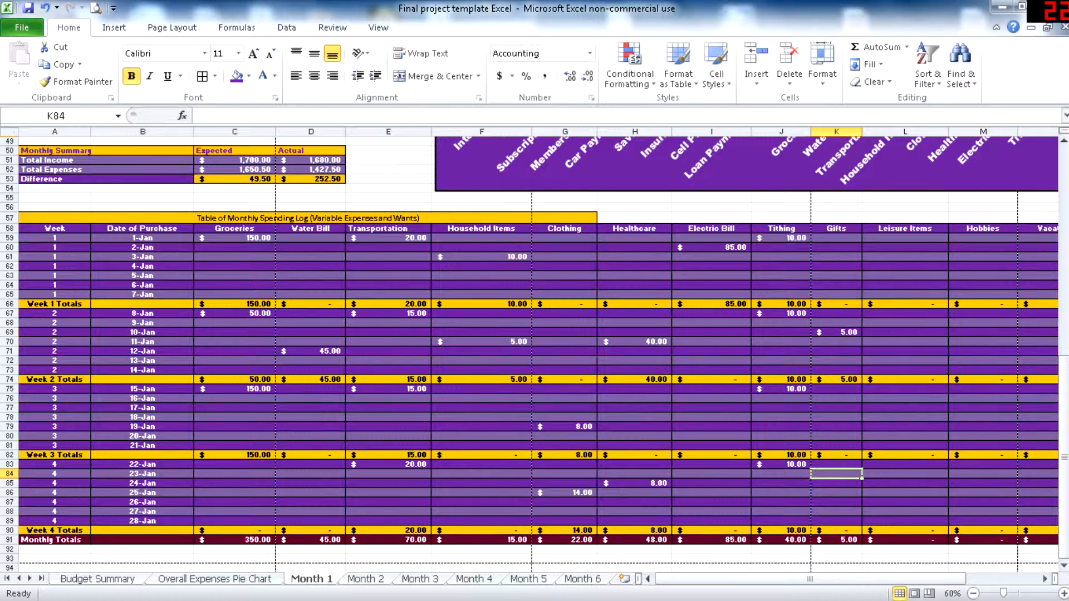
{"action": "type", "text": "18"}
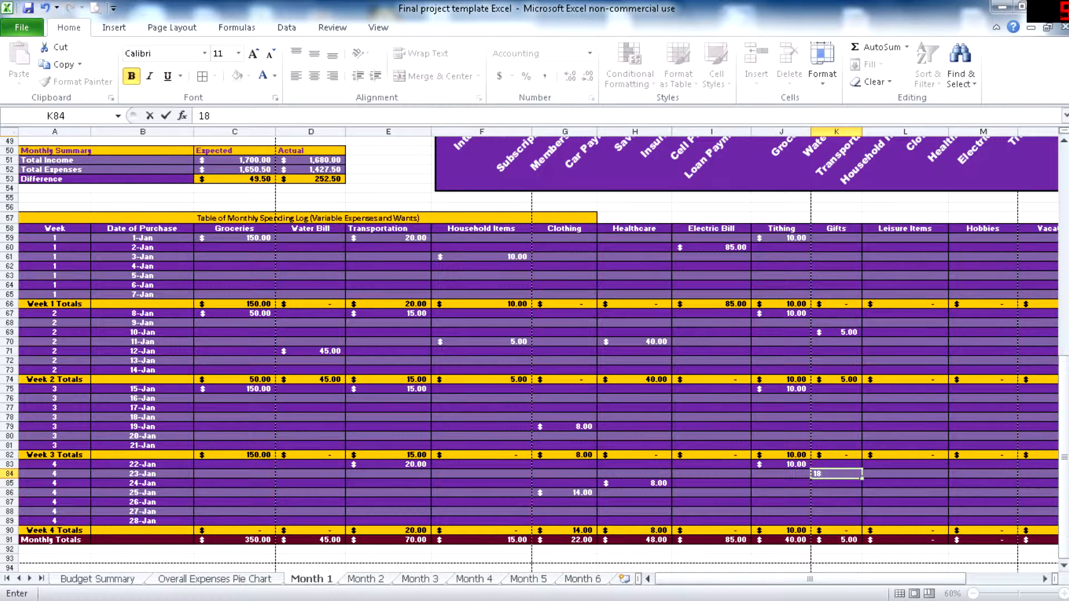
- Record a leisure items purchase of 20 for 4-Jan and a hobbies purchase of 50 for 10-Jan
{"action": "left_click", "coordinate": [906, 266]}
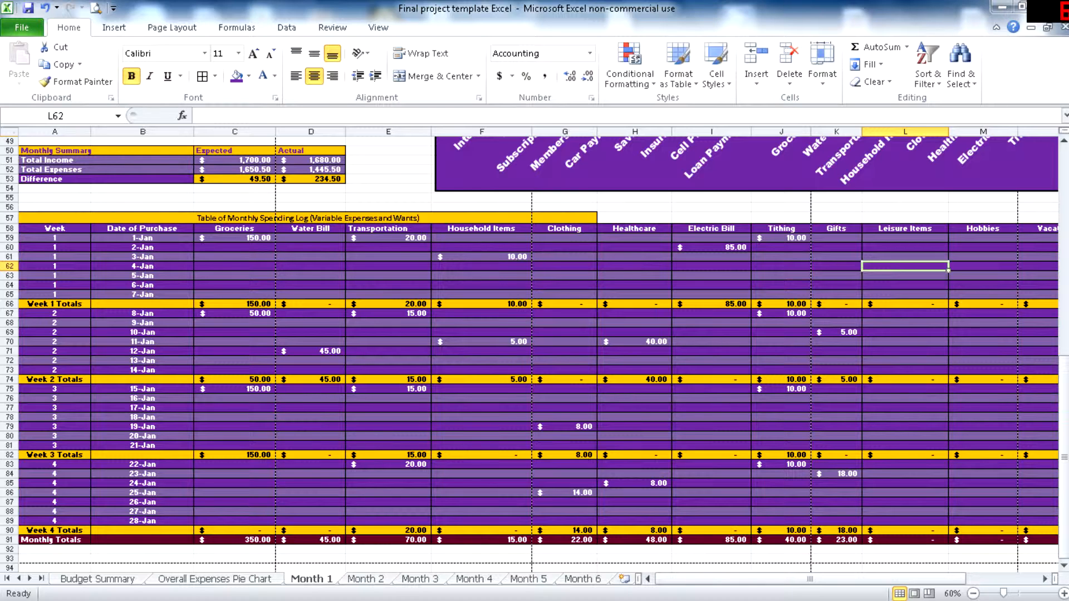
{"action": "type", "text": "20"}
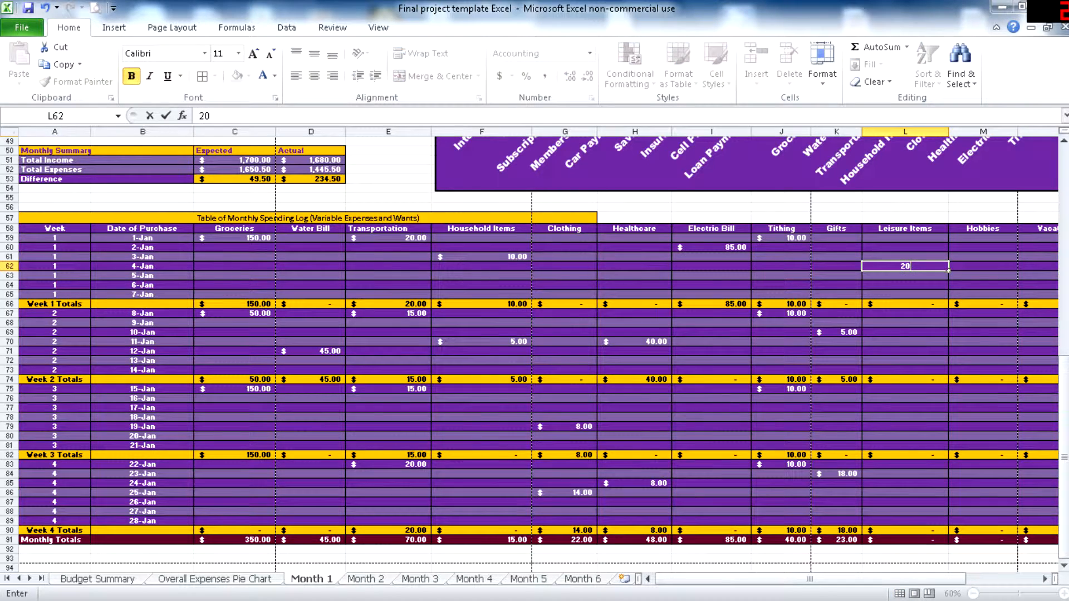
{"action": "left_click", "coordinate": [983, 285]}
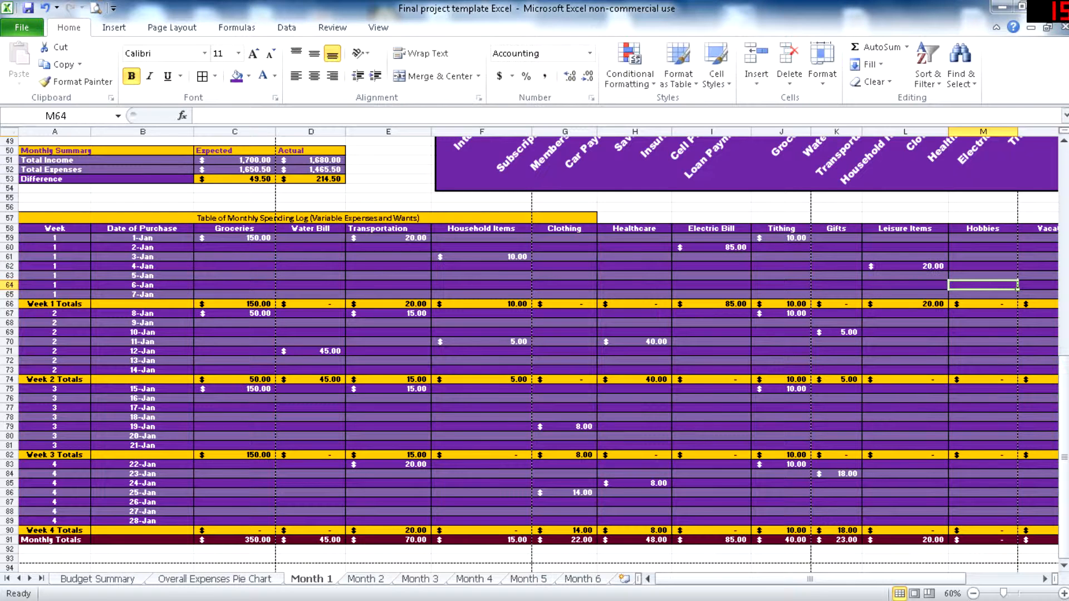
{"action": "left_click", "coordinate": [984, 352]}
{"action": "left_click", "coordinate": [984, 332]}
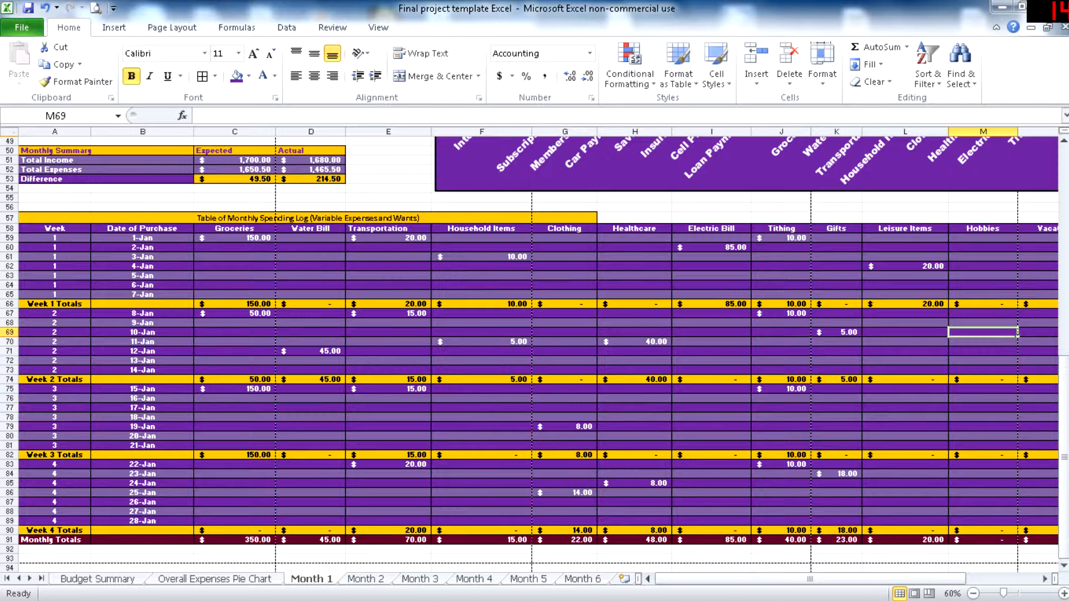
{"action": "type", "text": "50"}
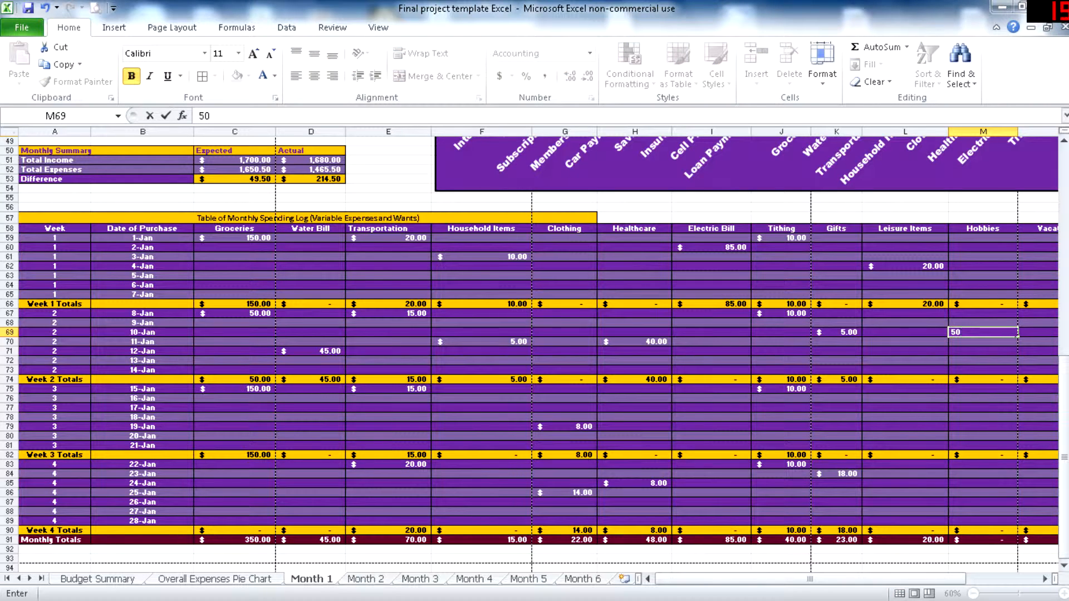
- Record vacations/trips spending of 20 each for 2-Jan, 13-Jan, 19-Jan and 24-Jan in the spending log
{"action": "scroll", "coordinate": [534, 345], "scroll_direction": "right", "scroll_amount": 3}
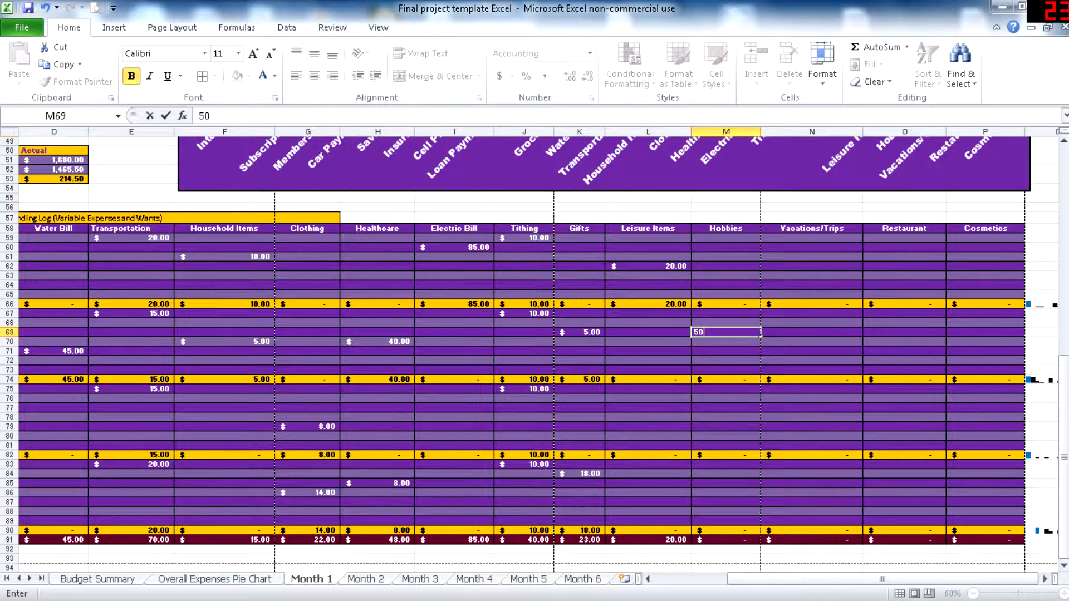
{"action": "left_click", "coordinate": [812, 276]}
{"action": "left_click", "coordinate": [812, 248]}
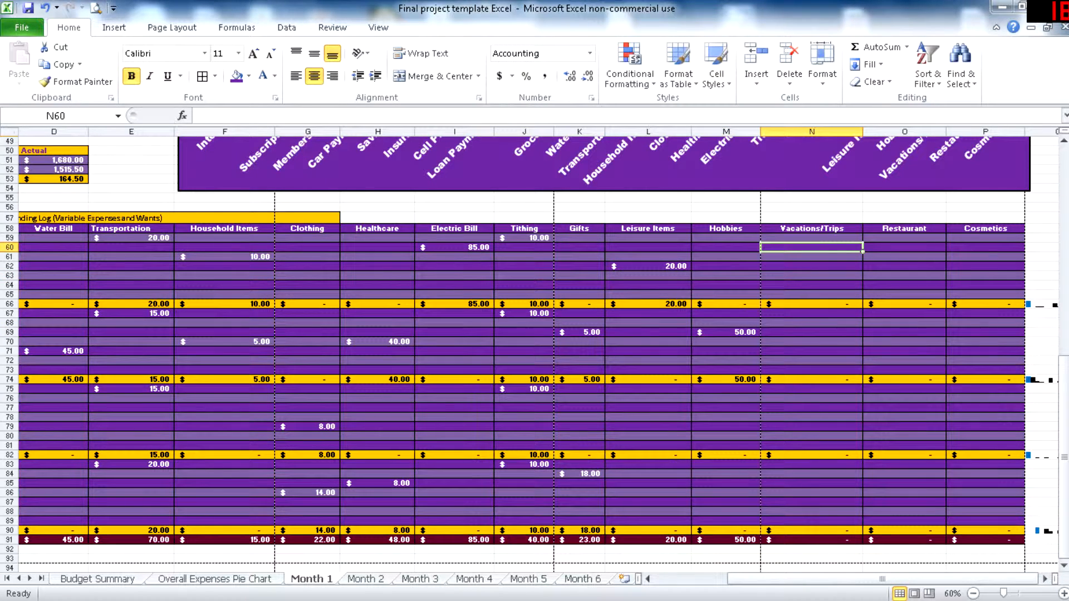
{"action": "type", "text": "20"}
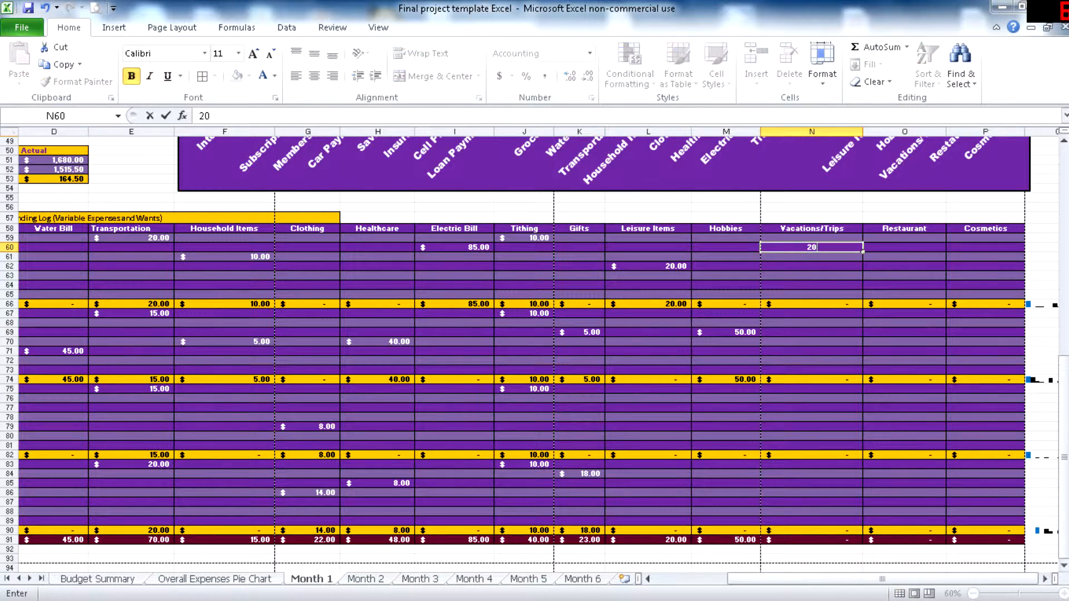
{"action": "left_click", "coordinate": [812, 361]}
{"action": "type", "text": "20"}
{"action": "left_click", "coordinate": [812, 427]}
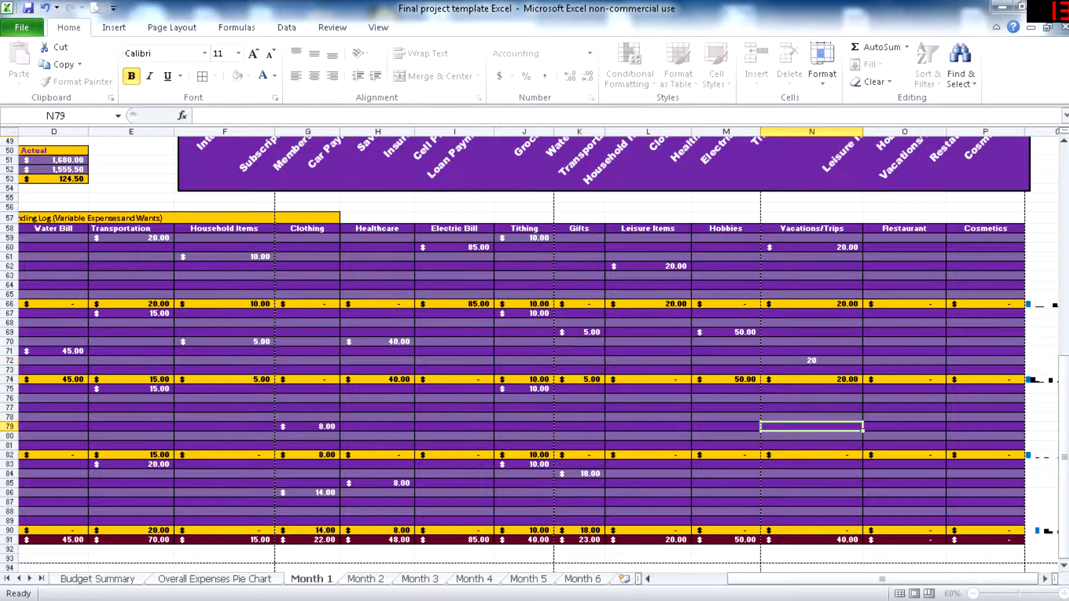
{"action": "type", "text": "20"}
{"action": "left_click", "coordinate": [812, 483]}
{"action": "type", "text": "20"}
- Record a restaurant purchase of 15 for 20-Jan in the spending log
{"action": "left_click", "coordinate": [905, 257]}
{"action": "left_click", "coordinate": [905, 267]}
{"action": "left_click", "coordinate": [904, 342]}
{"action": "left_click", "coordinate": [904, 437]}
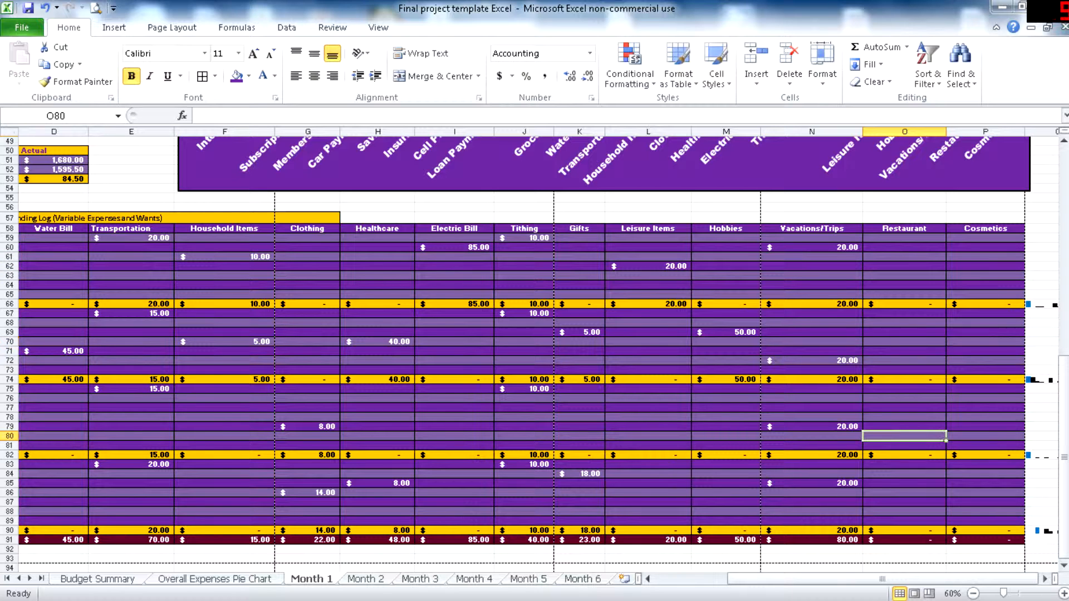
{"action": "type", "text": "15"}
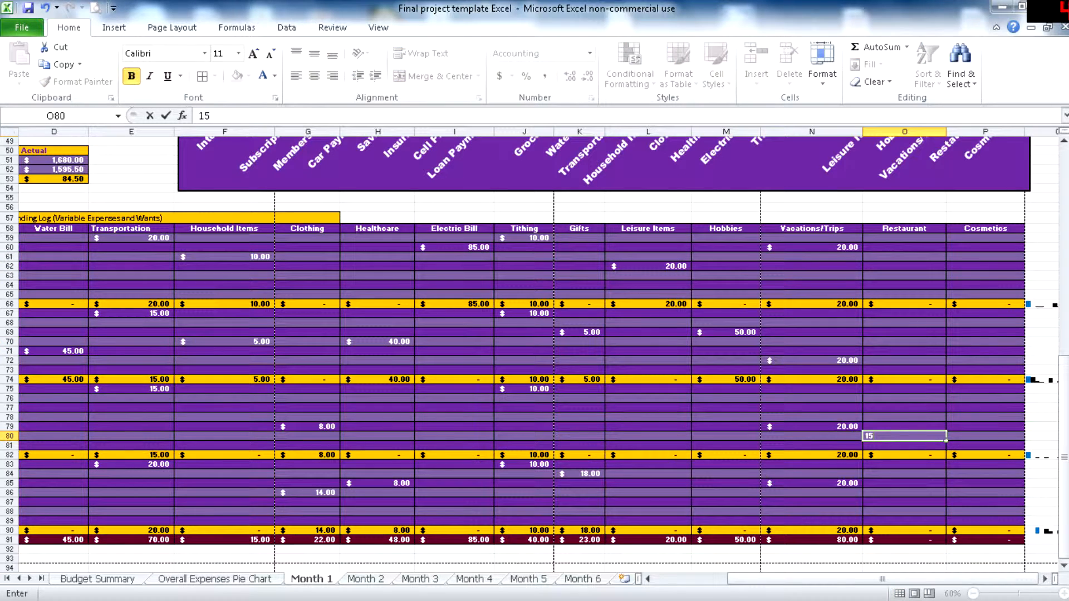
- Record a restaurant purchase of 6 for 24-Jan and a cosmetics purchase of 5 for 3-Jan in the spending log
{"action": "left_click", "coordinate": [905, 484]}
{"action": "type", "text": "6"}
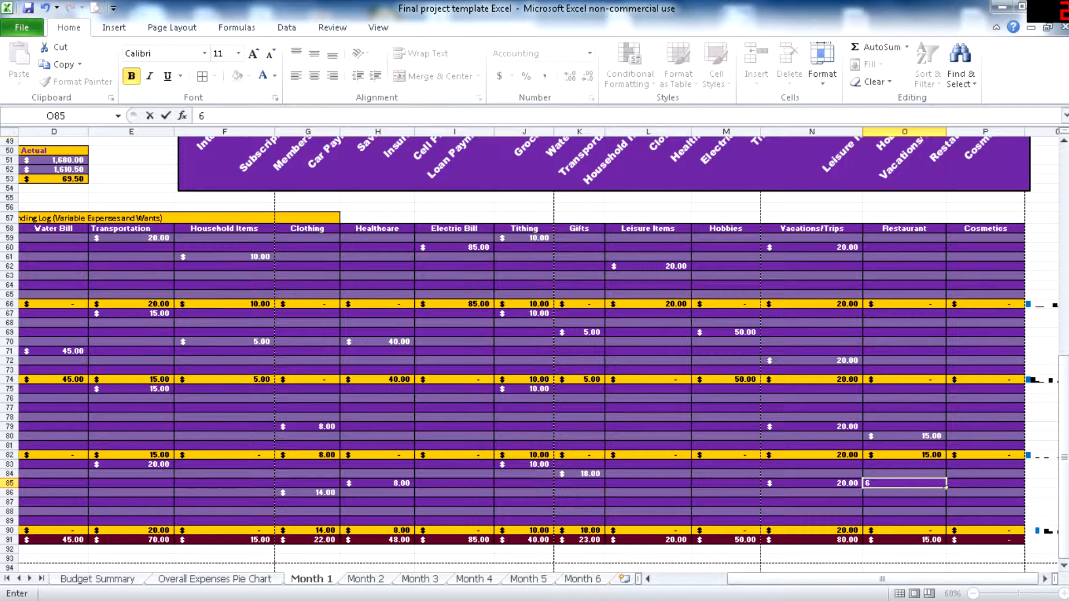
{"action": "left_click", "coordinate": [986, 257]}
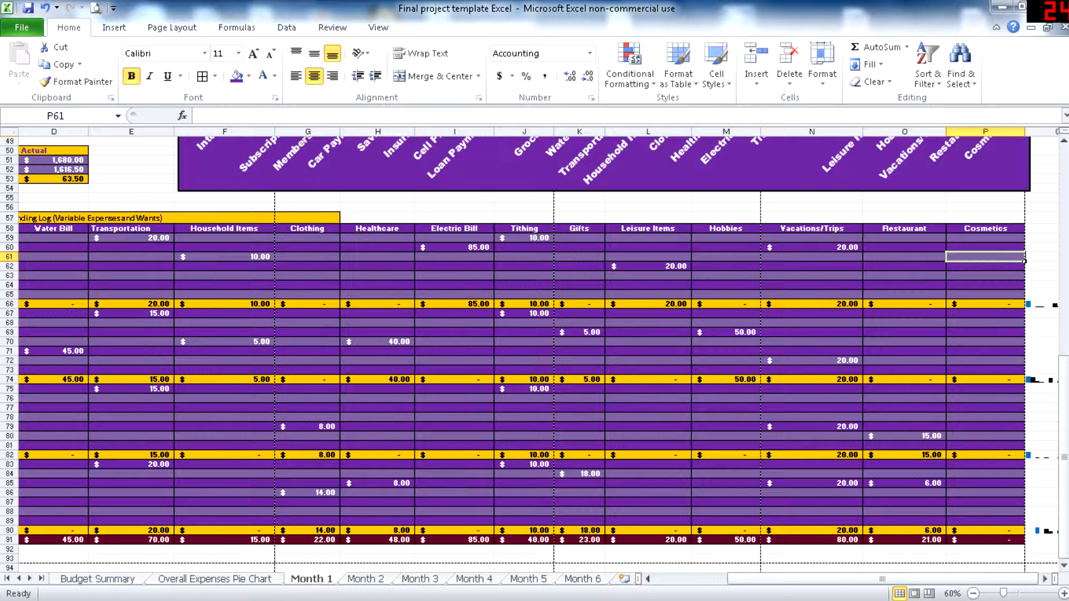
{"action": "type", "text": "5"}
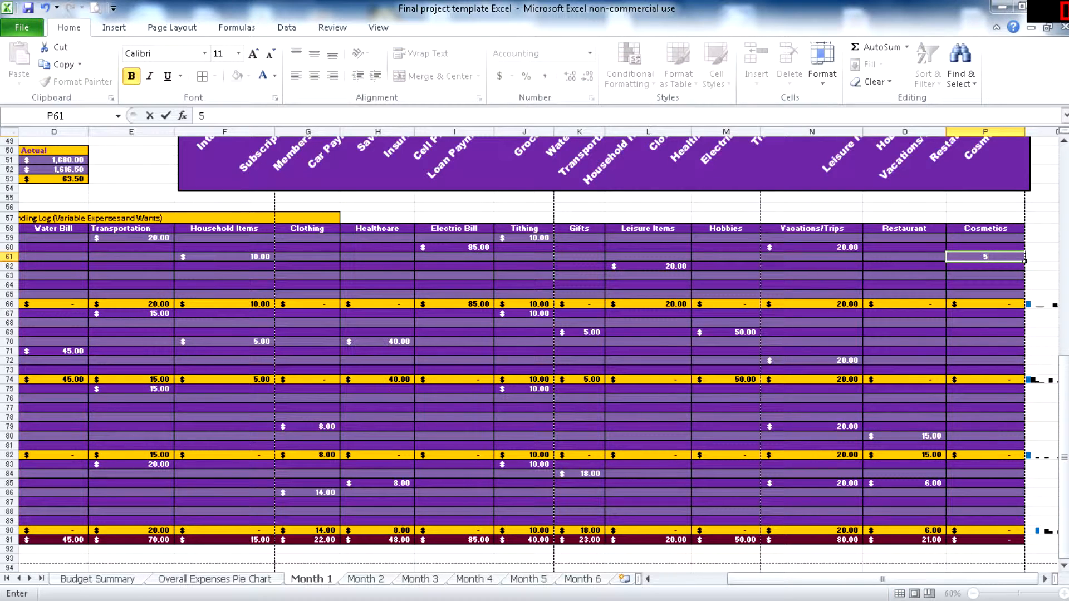
{"action": "left_click", "coordinate": [985, 342]}
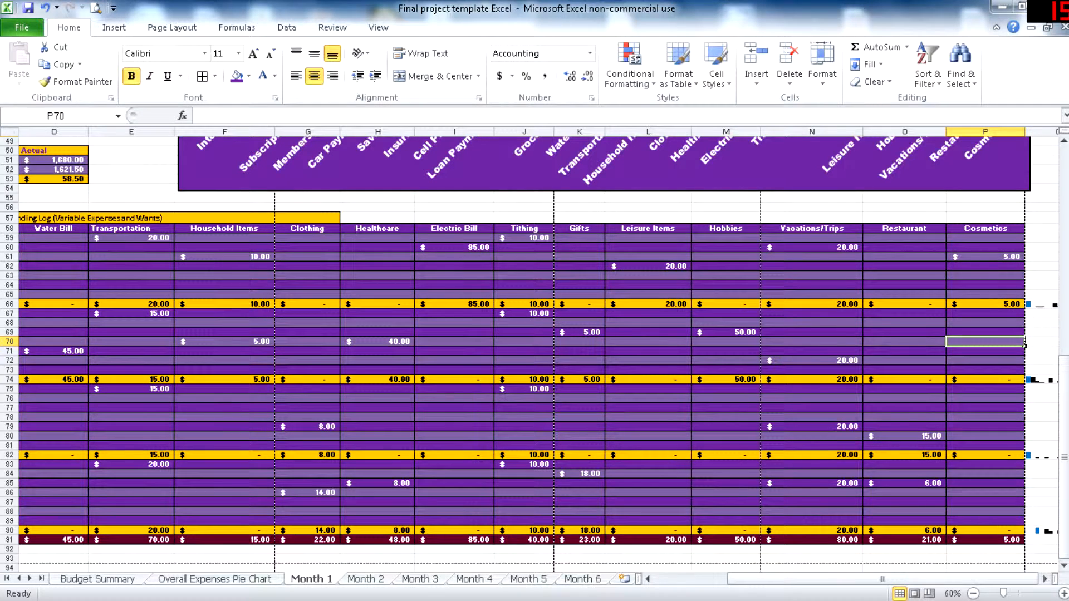
- Review January's expected and actual expenses in the comparison chart, the over/underbudget flags and the monthly summary
{"action": "scroll", "coordinate": [406, 245], "scroll_direction": "up", "scroll_amount": 2}
{"action": "scroll", "coordinate": [535, 351], "scroll_direction": "up", "scroll_amount": 11}
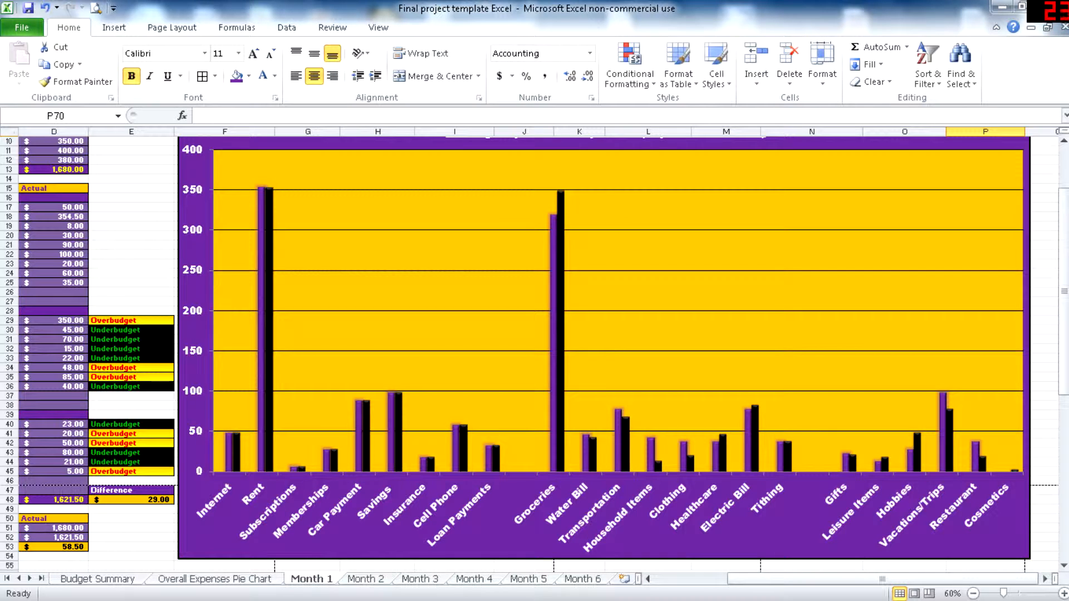
{"action": "mouse_move", "coordinate": [594, 461]}
{"action": "left_click_drag", "start_coordinate": [856, 579], "coordinate": [784, 579]}
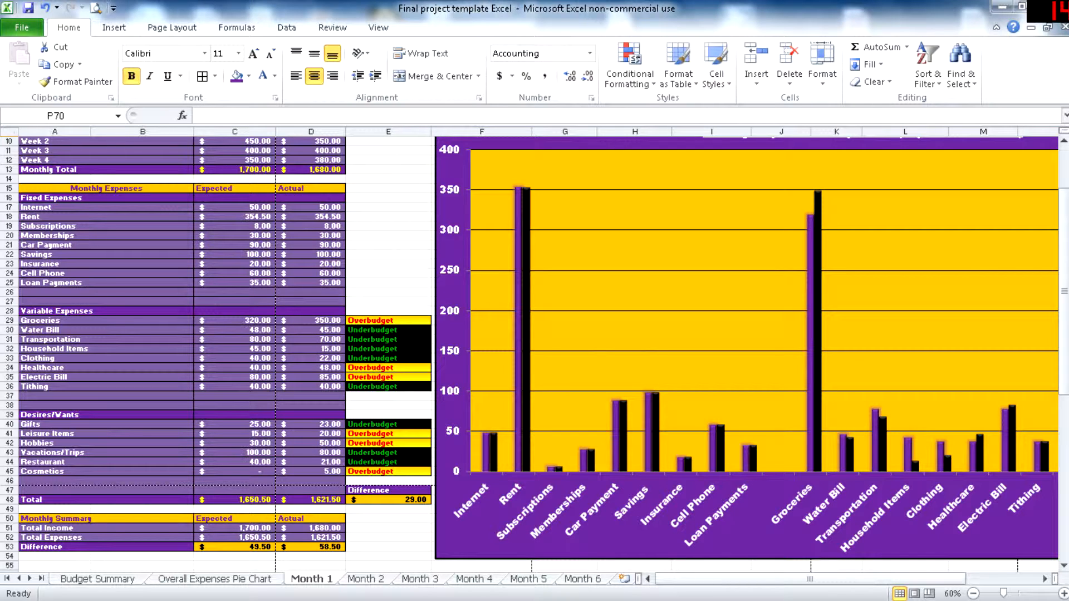
{"action": "scroll", "coordinate": [535, 354], "scroll_direction": "down", "scroll_amount": 2}
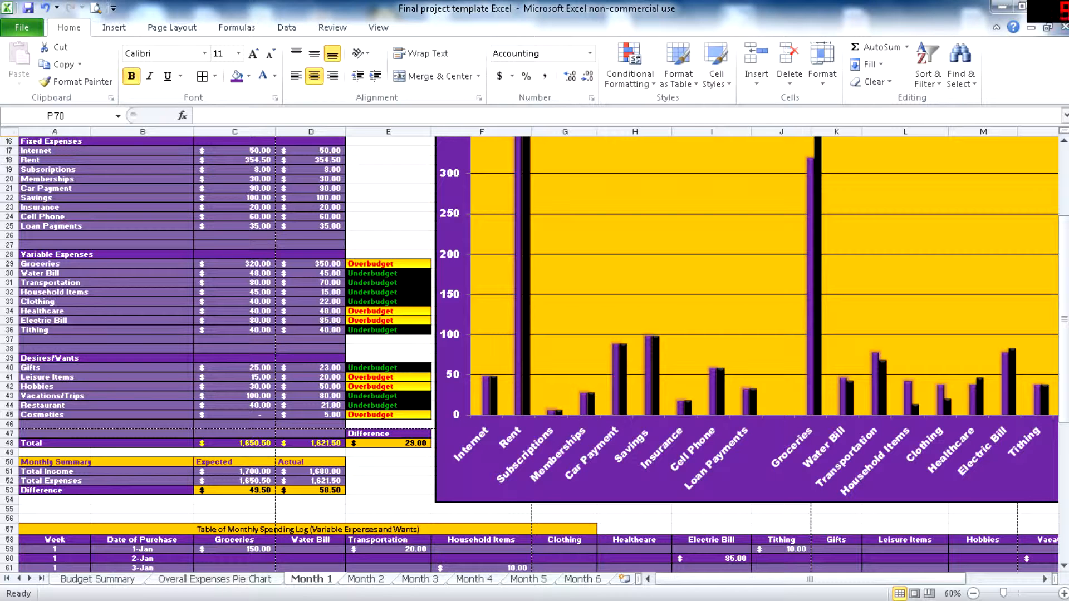
{"action": "scroll", "coordinate": [535, 356], "scroll_direction": "up", "scroll_amount": 5}
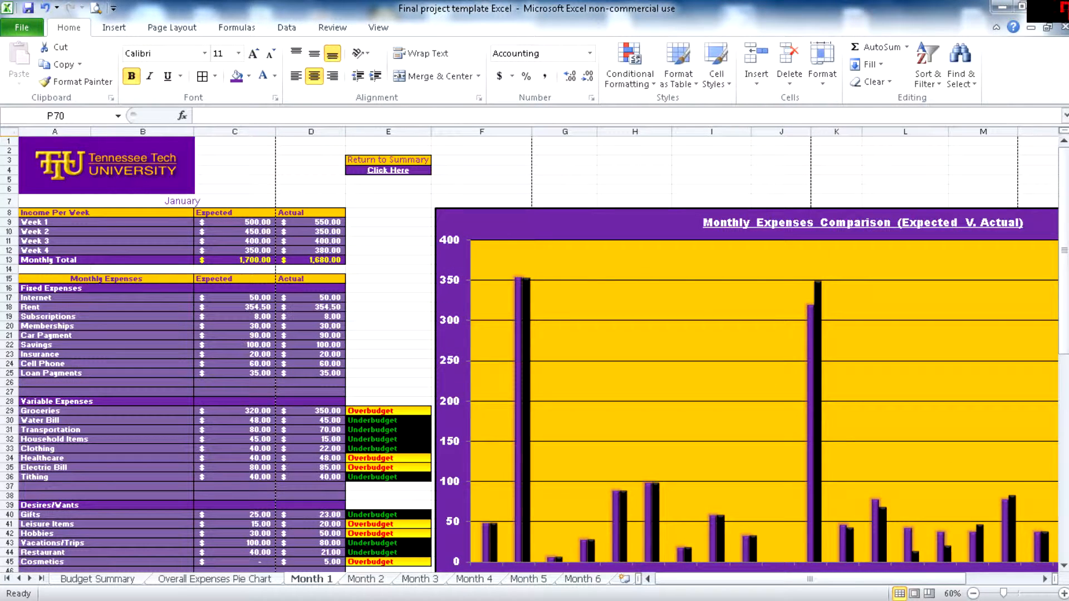
- Look through the February to June sheets, checking their budget tables, comparison charts and February's spending log
{"action": "key", "text": "ctrl+Page_Down"}
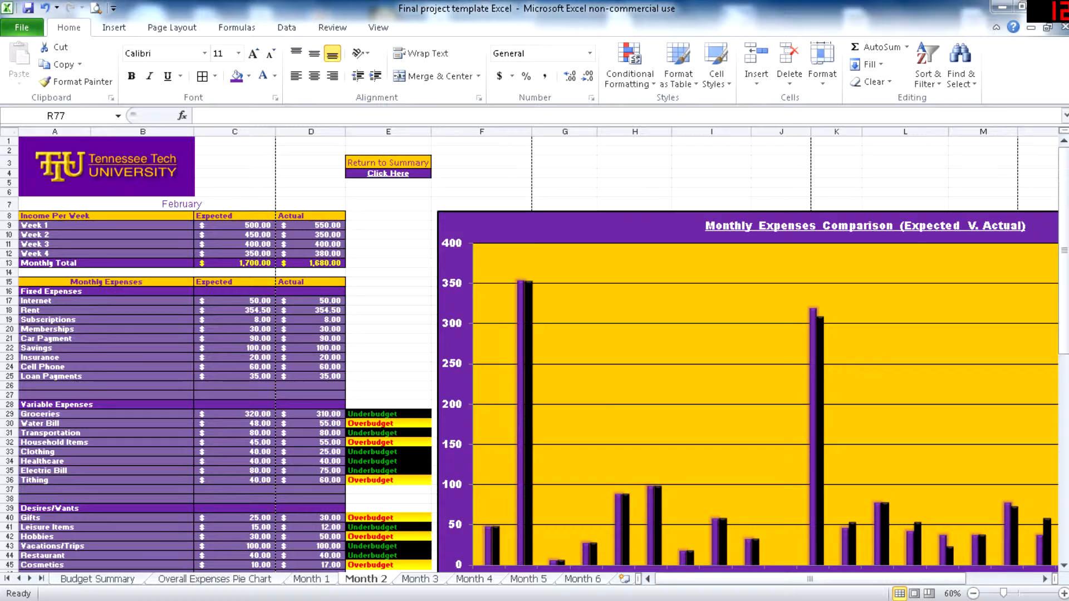
{"action": "scroll", "coordinate": [535, 356], "scroll_direction": "down", "scroll_amount": 14}
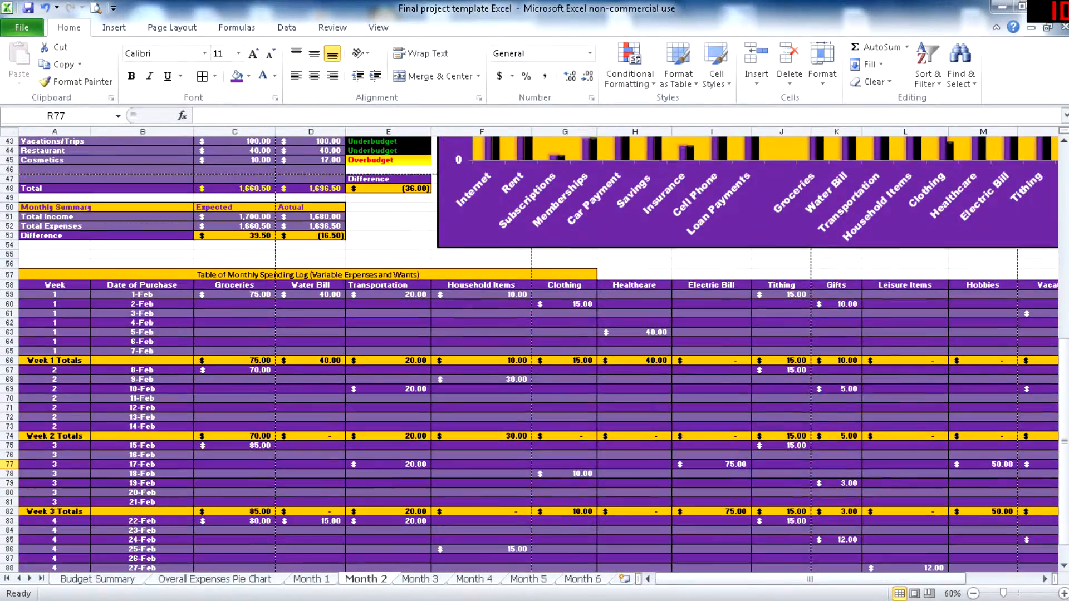
{"action": "key", "text": "ctrl+Page_Down"}
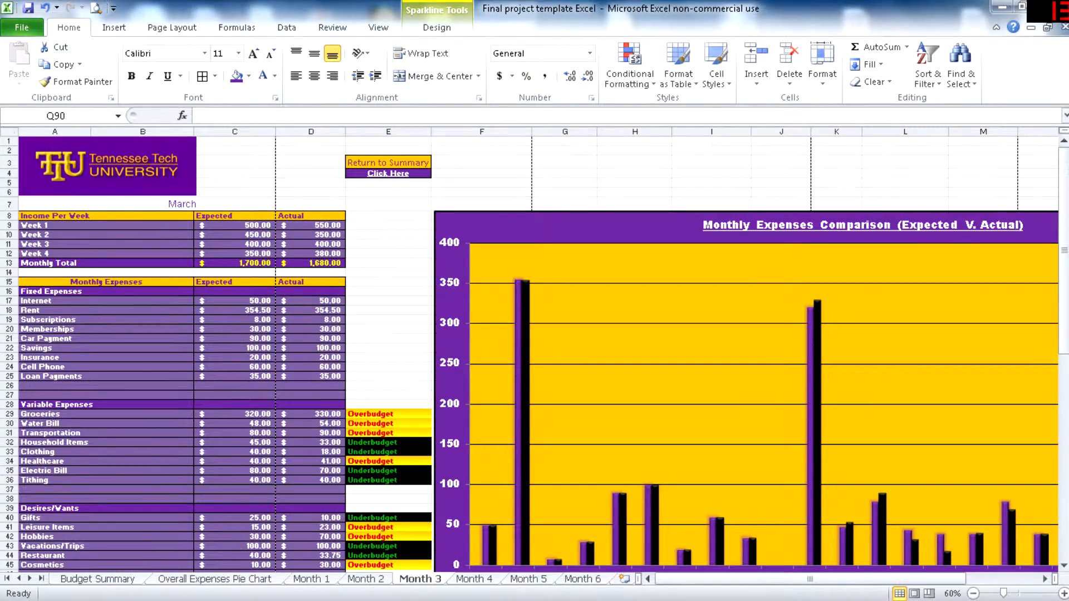
{"action": "scroll", "coordinate": [535, 354], "scroll_direction": "down", "scroll_amount": 3}
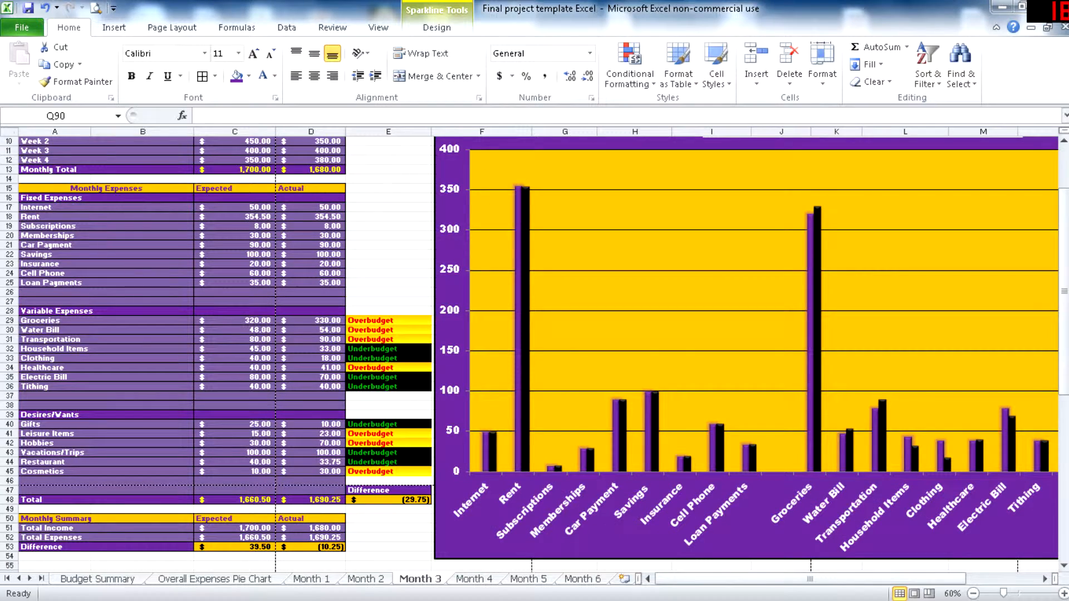
{"action": "key", "text": "ctrl+Page_Down"}
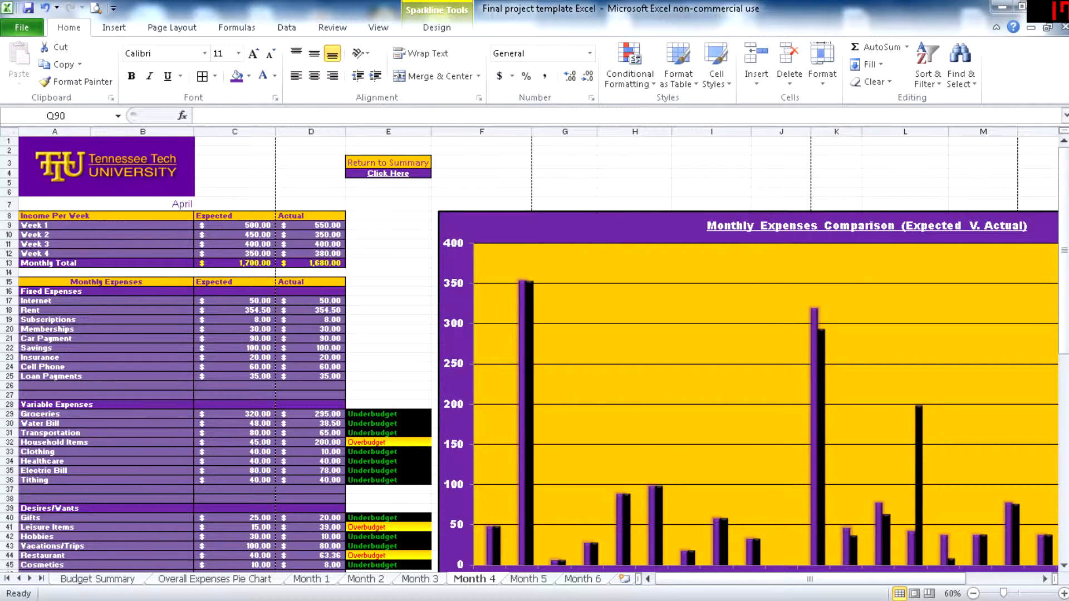
{"action": "key", "text": "ctrl+Page_Down"}
{"action": "key", "text": "ctrl+Page_Down"}
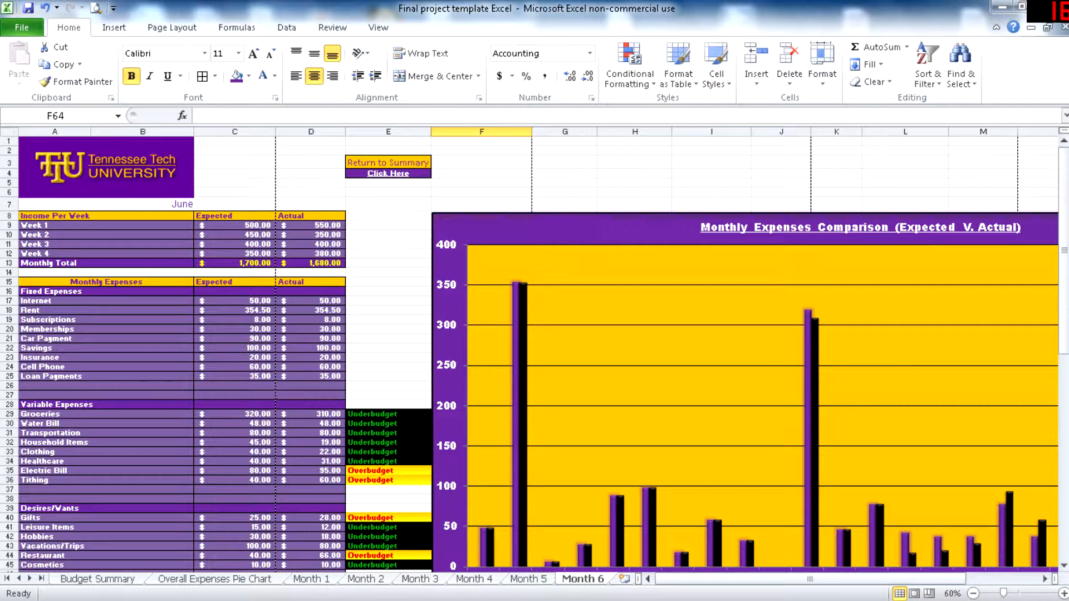
- Go back to the April sheet and inspect its spending log, including the commented household, leisure and hobbies purchases
{"action": "key", "text": "ctrl+Page_Up"}
{"action": "key", "text": "ctrl+Page_Up"}
{"action": "scroll", "coordinate": [535, 356], "scroll_direction": "down", "scroll_amount": 12}
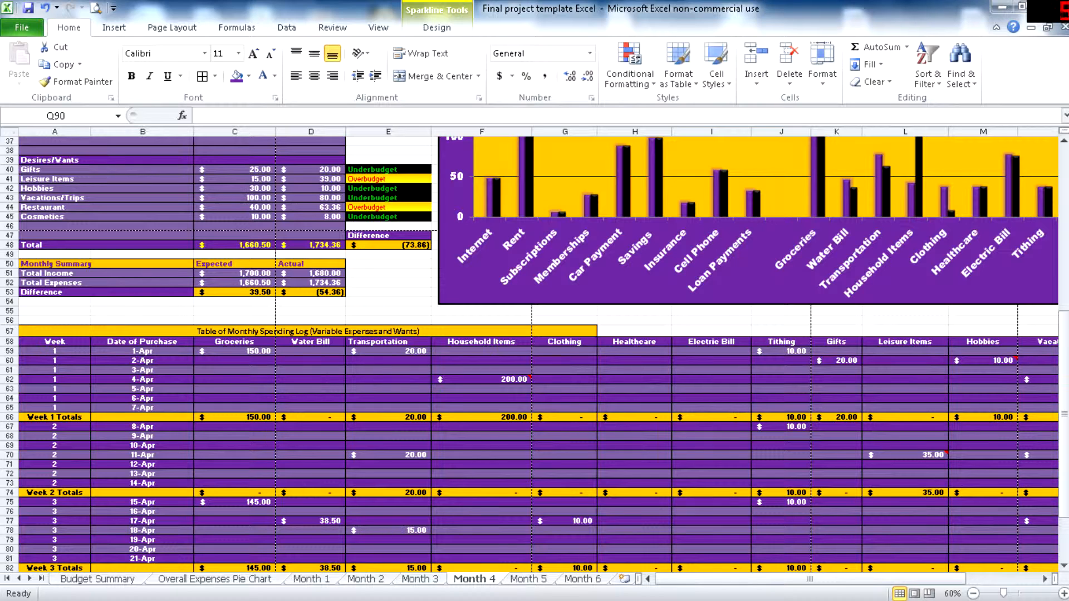
{"action": "mouse_move", "coordinate": [515, 379]}
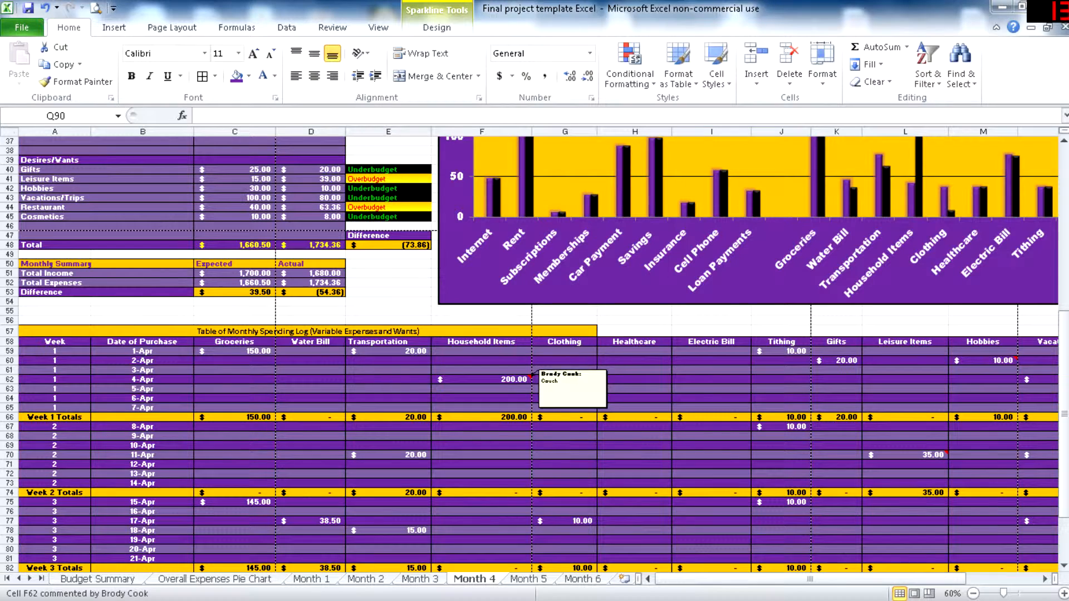
{"action": "mouse_move", "coordinate": [924, 455]}
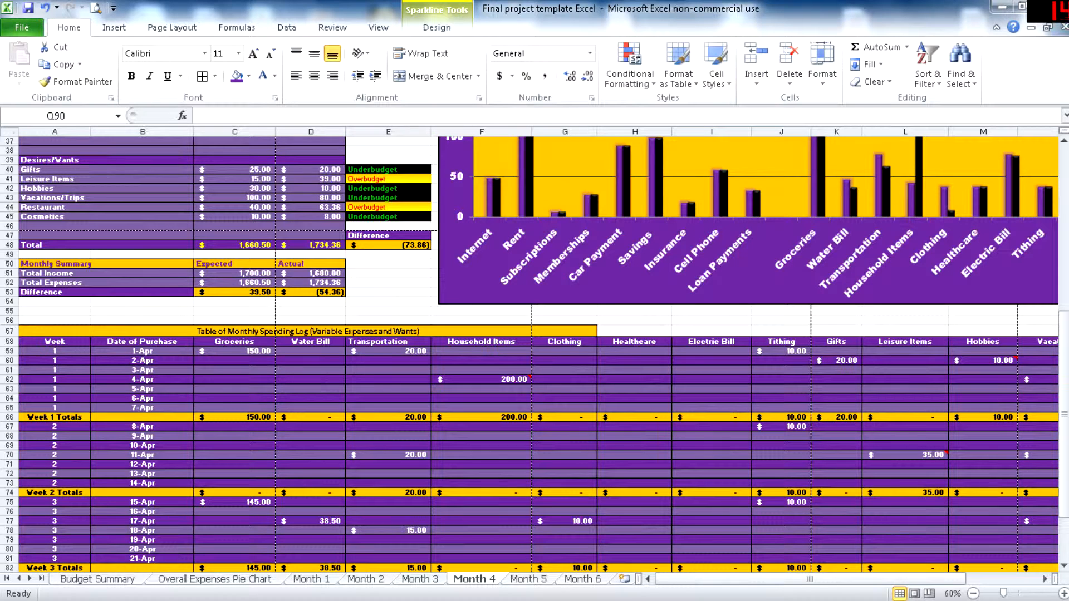
{"action": "mouse_move", "coordinate": [1003, 360]}
{"action": "scroll", "coordinate": [534, 357], "scroll_direction": "down", "scroll_amount": 3}
{"action": "left_click_drag", "start_coordinate": [810, 579], "coordinate": [883, 580]}
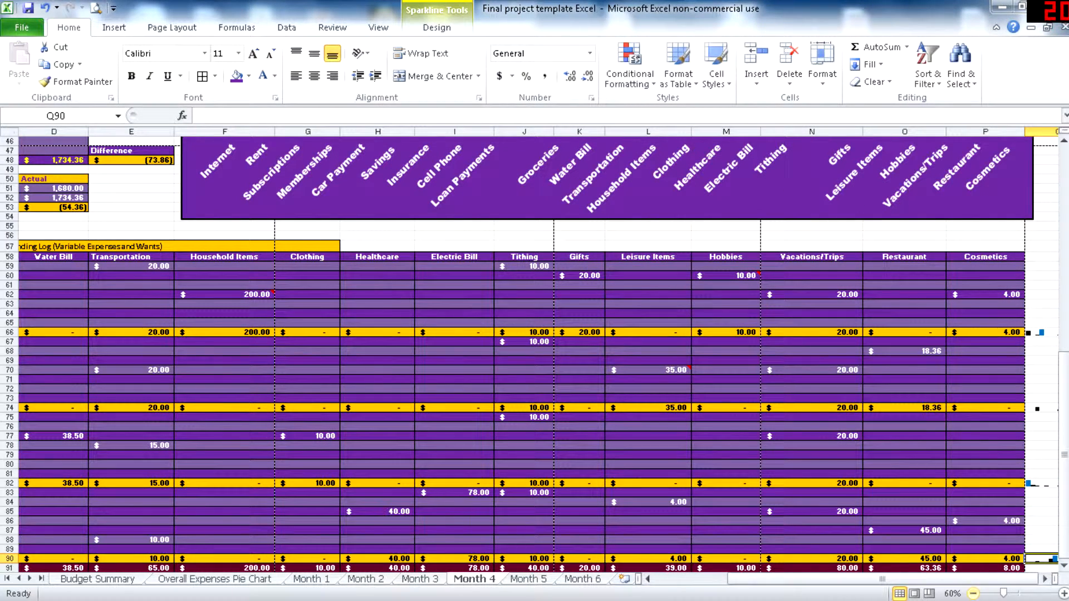
- Examine the sparklines beside April's weekly totals and compare them with the expected versus actual expenses chart
{"action": "left_click", "coordinate": [974, 594]}
{"action": "left_click", "coordinate": [956, 370]}
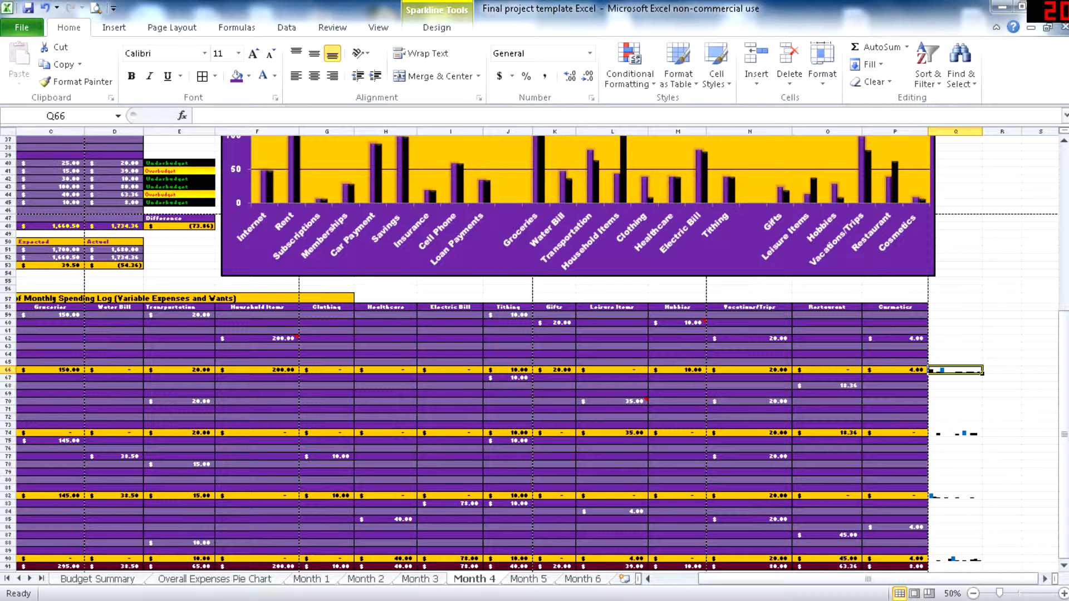
{"action": "scroll", "coordinate": [534, 334], "scroll_direction": "up", "scroll_amount": 10}
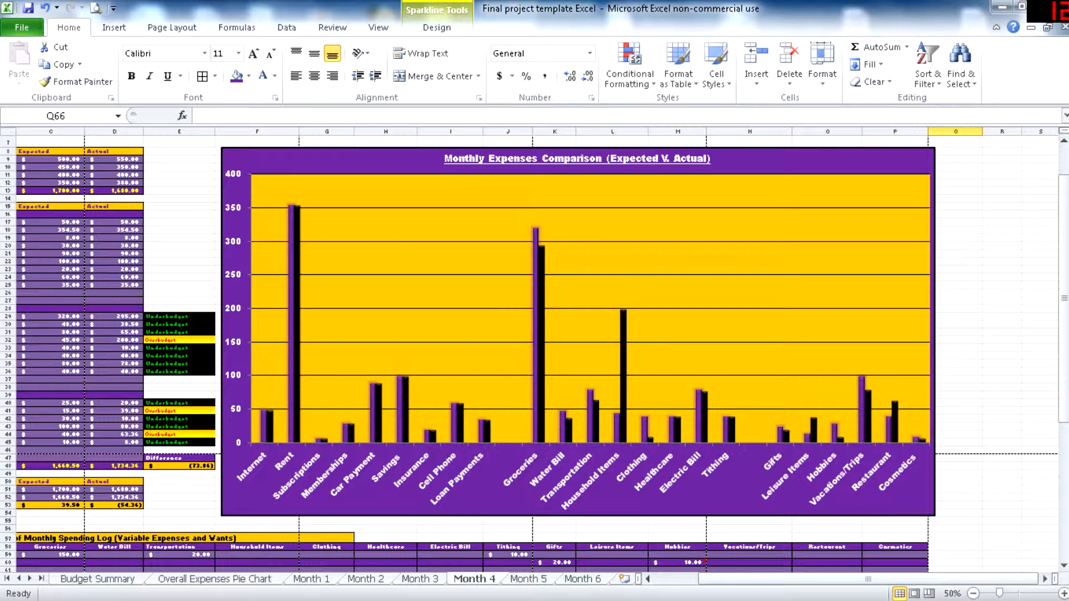
{"action": "scroll", "coordinate": [535, 334], "scroll_direction": "down", "scroll_amount": 10}
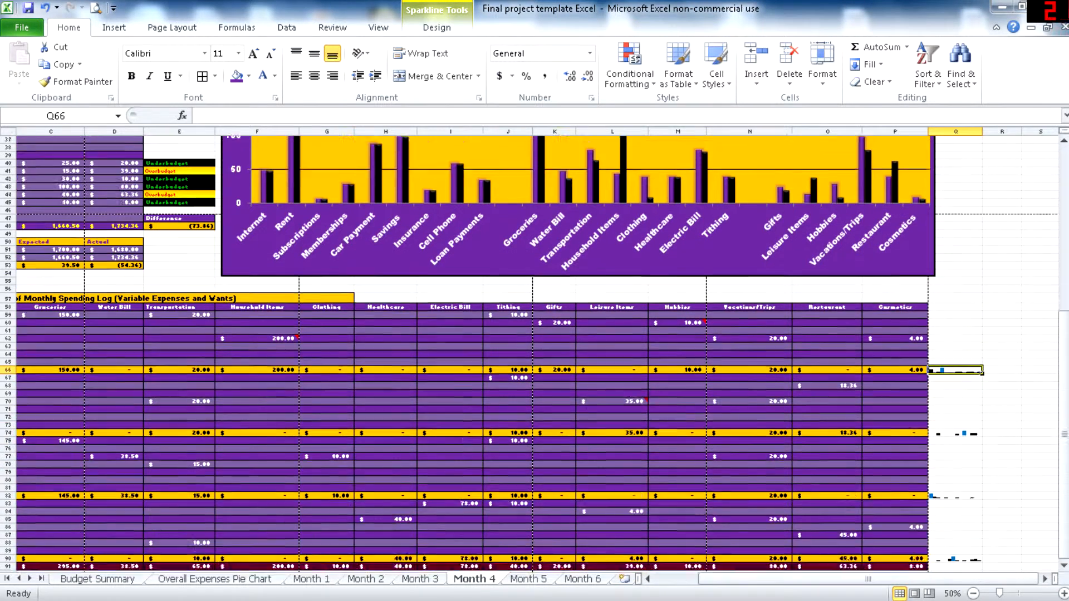
{"action": "scroll", "coordinate": [535, 334], "scroll_direction": "down", "scroll_amount": 2}
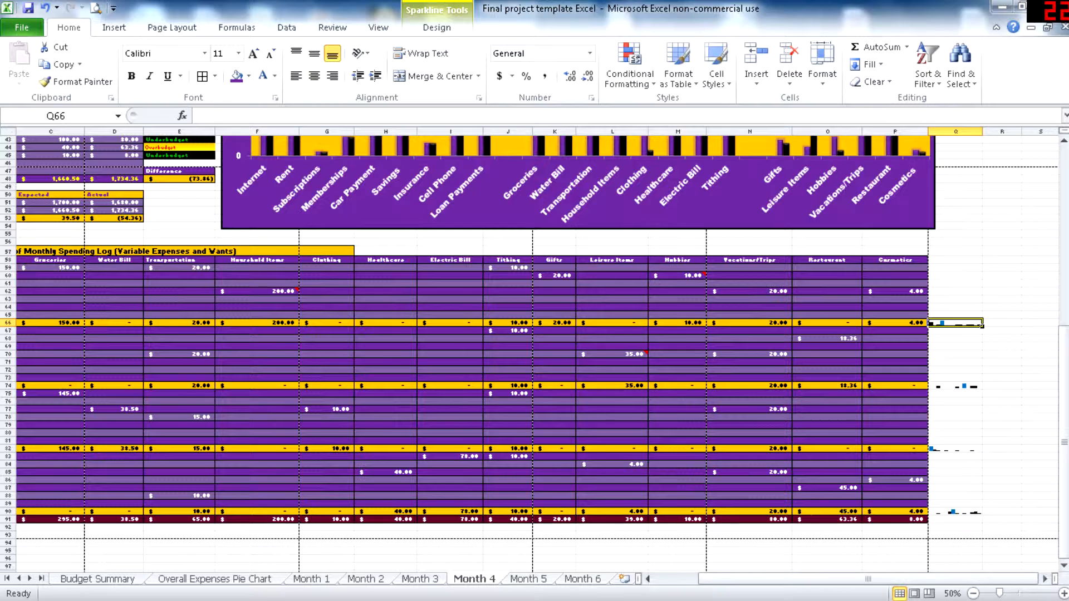
{"action": "left_click_drag", "start_coordinate": [868, 579], "coordinate": [825, 580]}
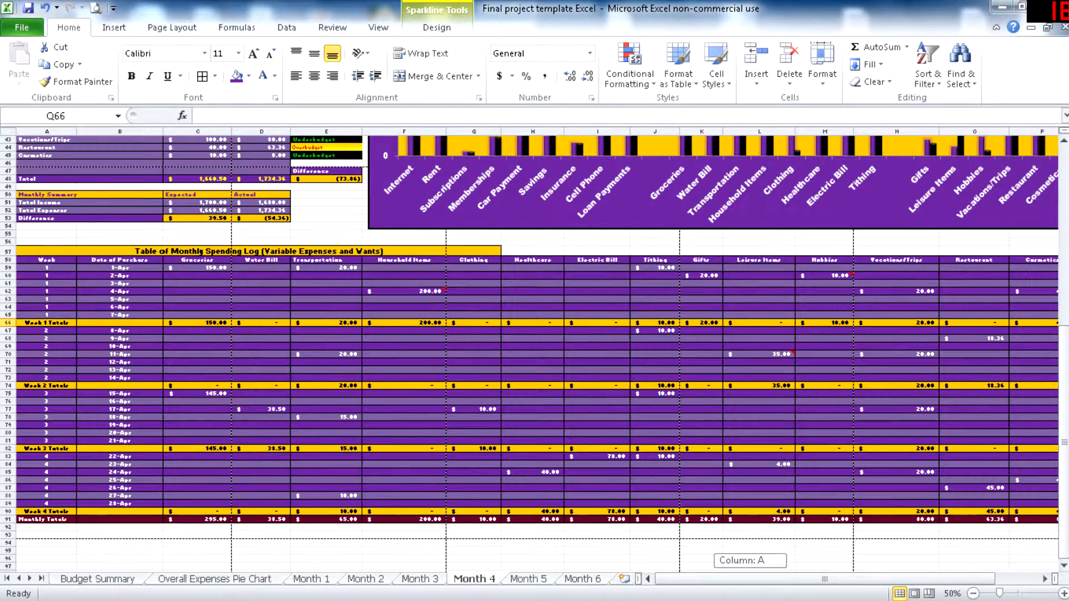
{"action": "scroll", "coordinate": [529, 351], "scroll_direction": "up", "scroll_amount": 14}
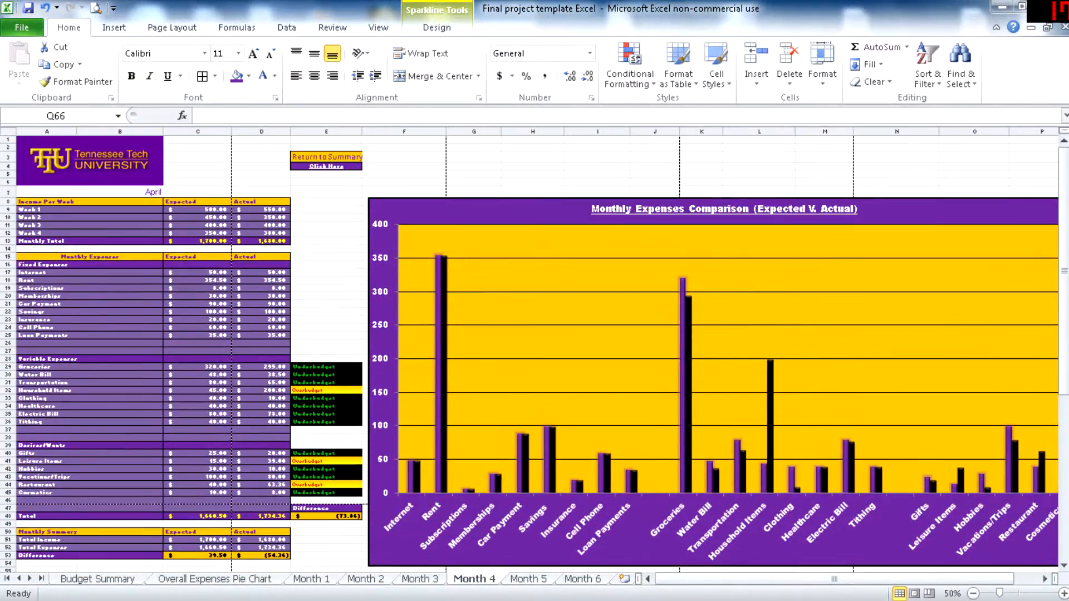
- Follow April's return link to the budget summary and review the overall income, expenses and net difference
{"action": "left_click", "coordinate": [326, 167]}
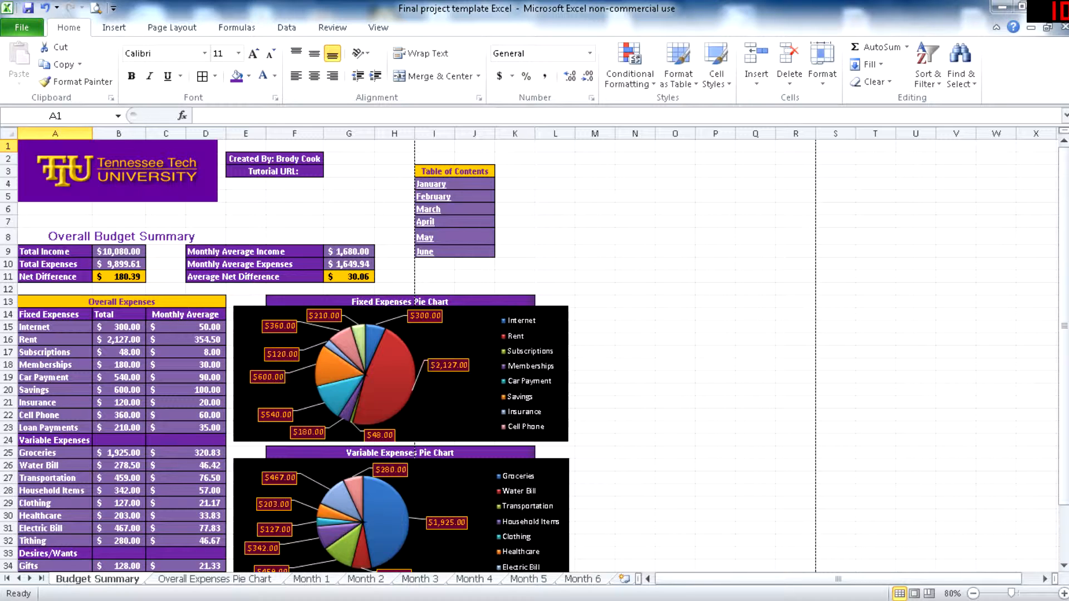
{"action": "scroll", "coordinate": [290, 357], "scroll_direction": "down", "scroll_amount": 4}
{"action": "scroll", "coordinate": [289, 356], "scroll_direction": "up", "scroll_amount": 3}
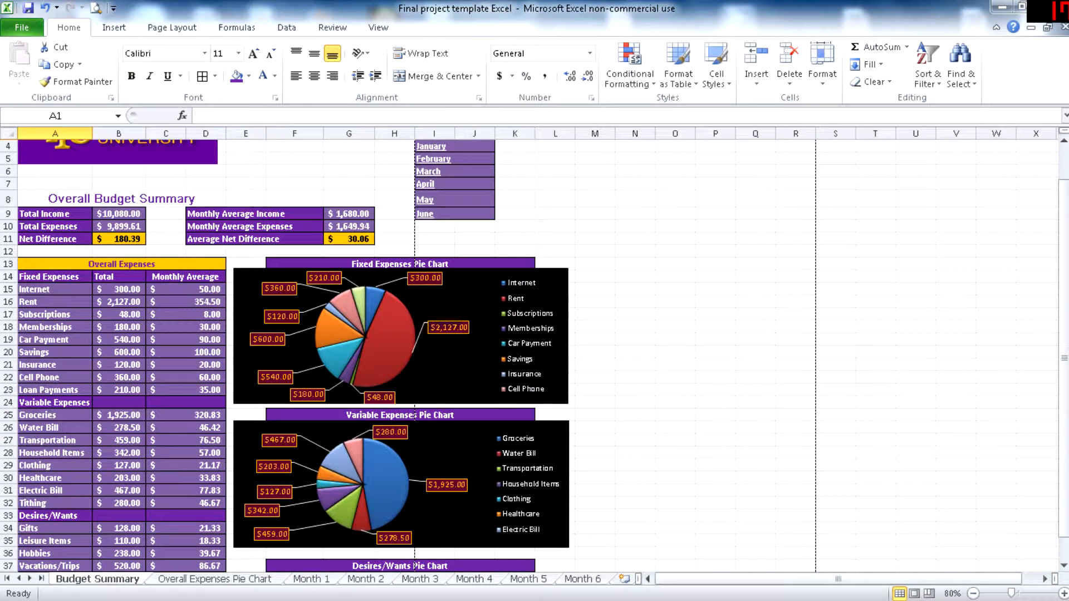
{"action": "scroll", "coordinate": [285, 364], "scroll_direction": "up", "scroll_amount": 1}
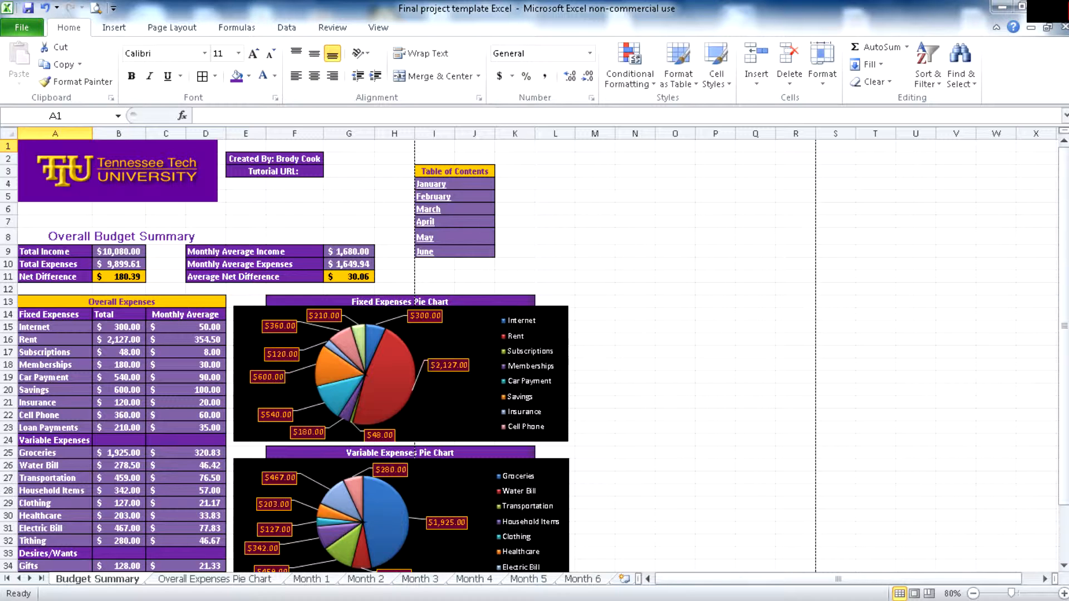
- Check the January sheet against the budget summary and examine the summary's category totals and monthly averages
{"action": "left_click", "coordinate": [311, 580]}
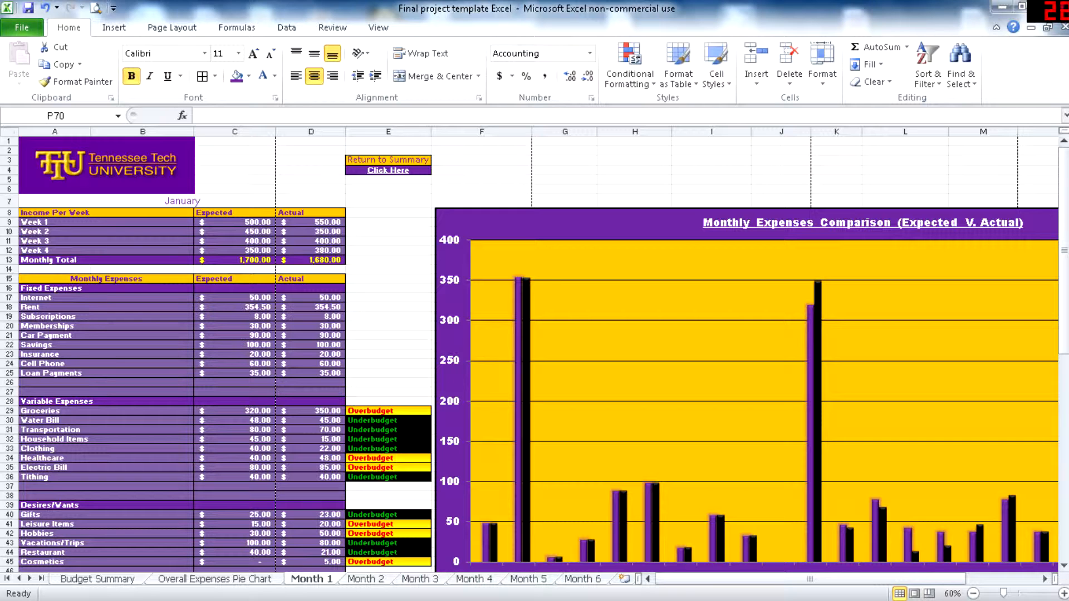
{"action": "left_click", "coordinate": [98, 579]}
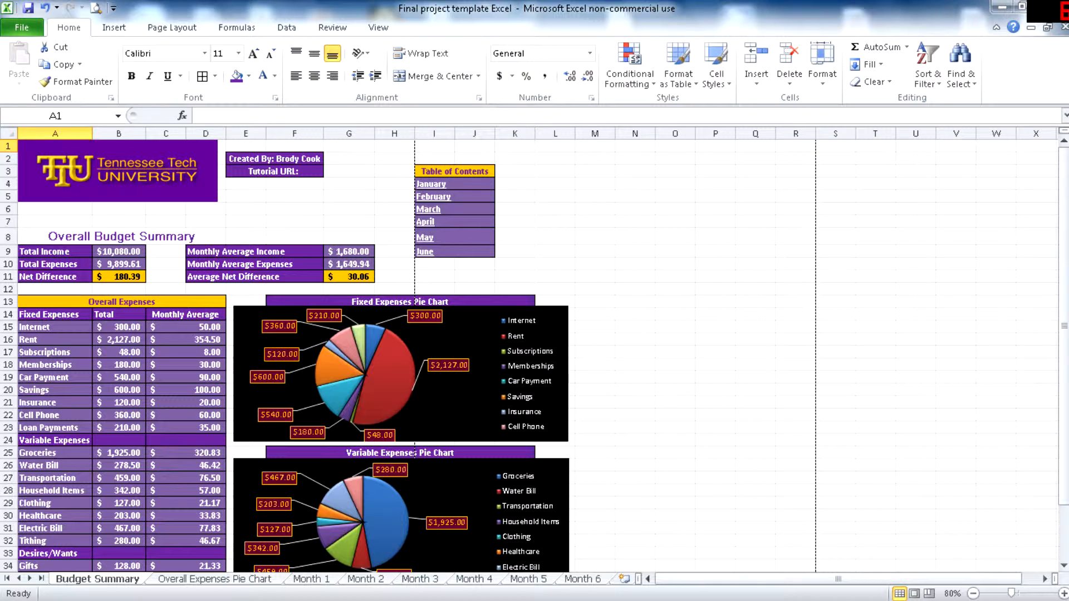
{"action": "scroll", "coordinate": [287, 357], "scroll_direction": "down", "scroll_amount": 3}
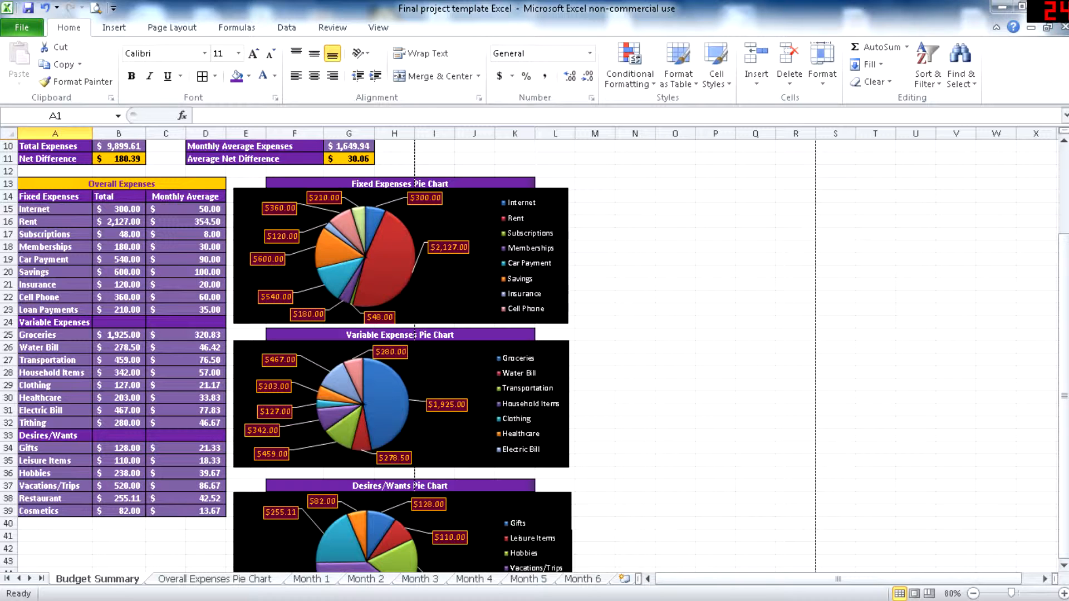
{"action": "mouse_move", "coordinate": [401, 267]}
{"action": "scroll", "coordinate": [287, 357], "scroll_direction": "up", "scroll_amount": 2}
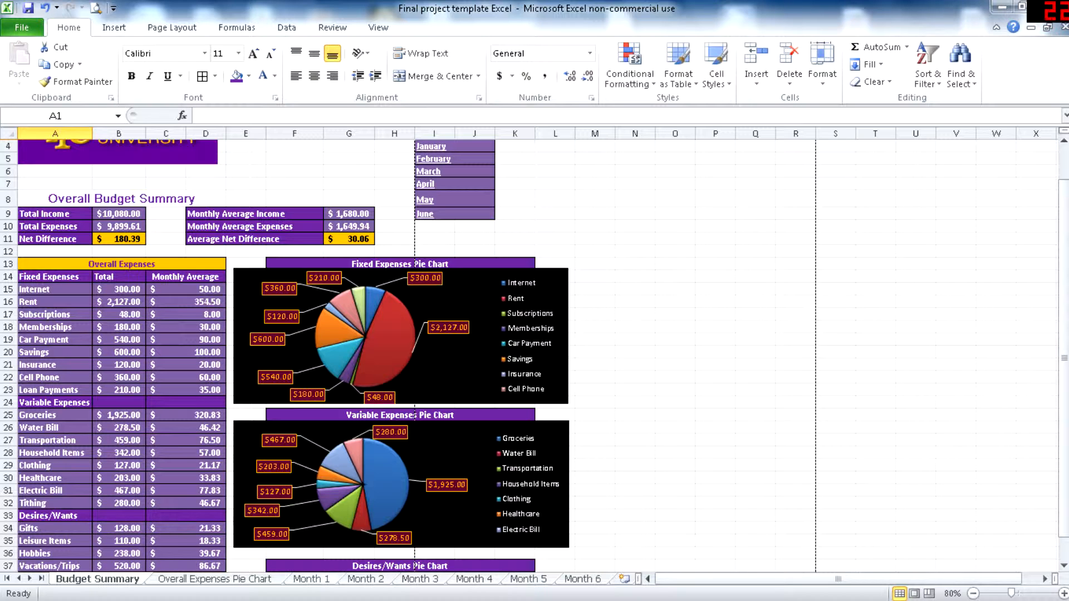
- Revisit the January sheet and examine the budget summary's fixed expenses, variable expenses and desires/wants pie charts
{"action": "left_click", "coordinate": [311, 579]}
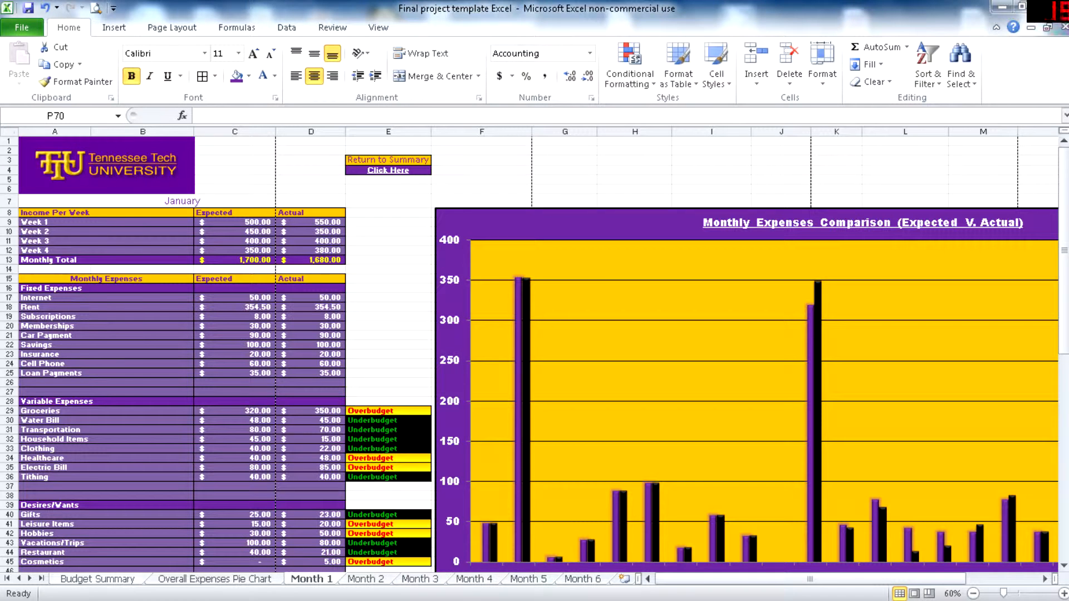
{"action": "left_click", "coordinate": [97, 579]}
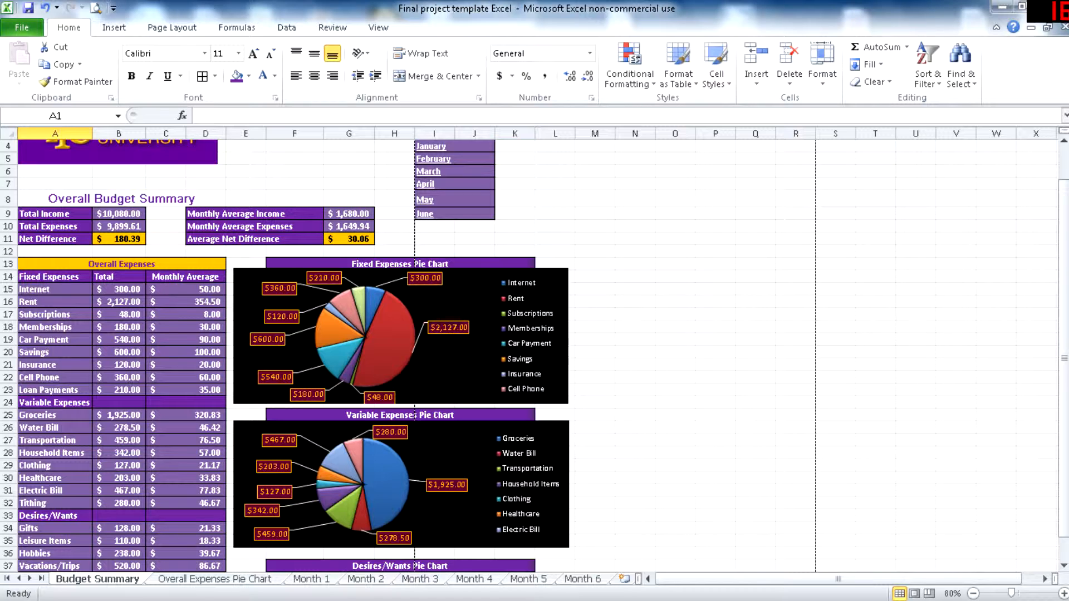
{"action": "scroll", "coordinate": [534, 356], "scroll_direction": "up", "scroll_amount": 1}
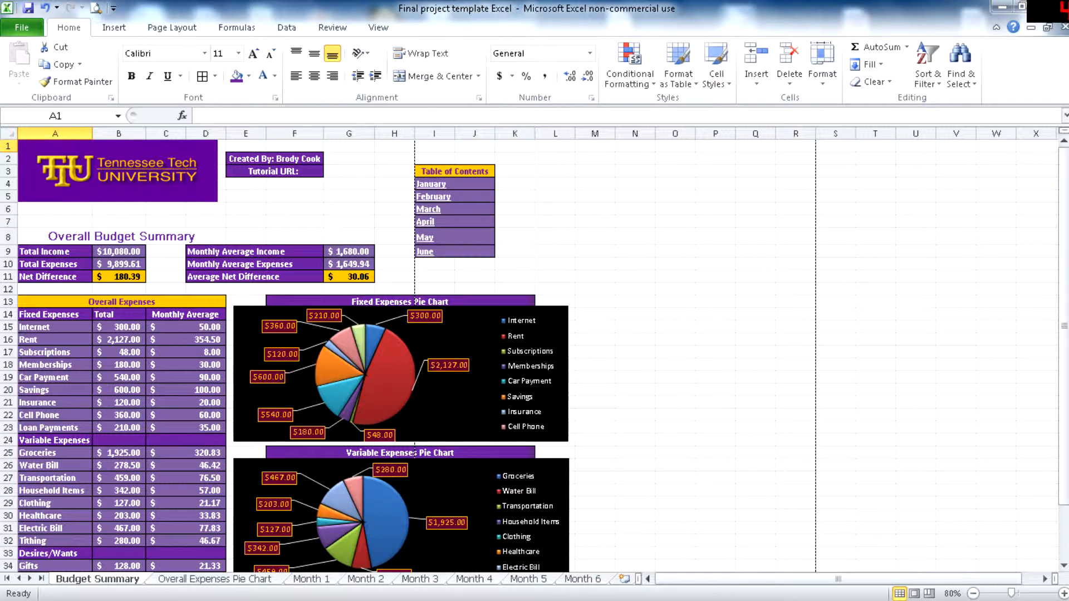
{"action": "scroll", "coordinate": [535, 356], "scroll_direction": "down", "scroll_amount": 3}
{"action": "scroll", "coordinate": [535, 356], "scroll_direction": "up", "scroll_amount": 3}
{"action": "scroll", "coordinate": [534, 356], "scroll_direction": "down", "scroll_amount": 6}
{"action": "scroll", "coordinate": [419, 367], "scroll_direction": "up", "scroll_amount": 2}
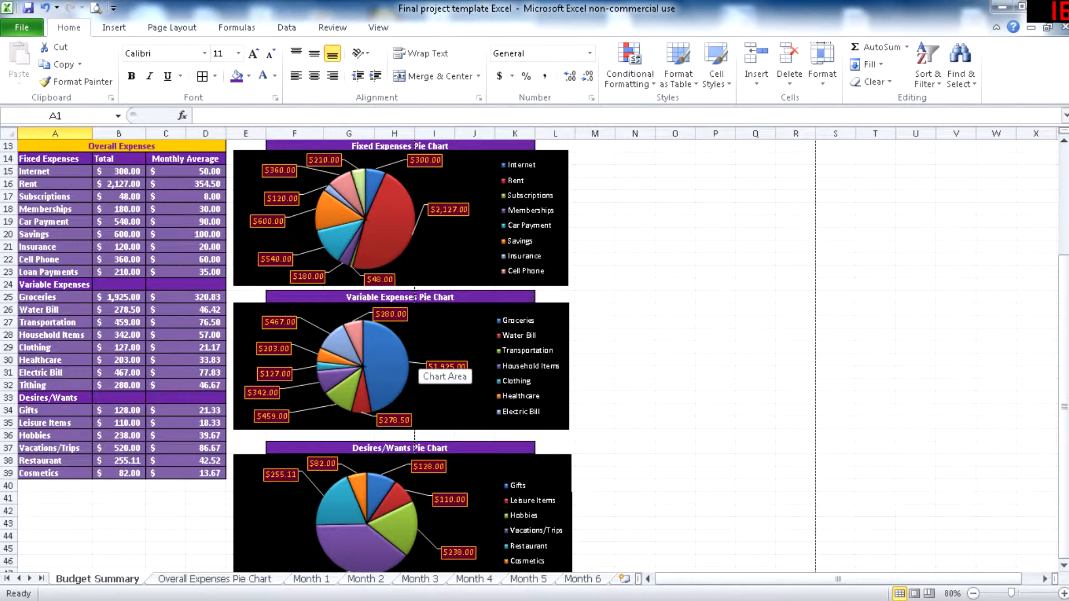
{"action": "mouse_move", "coordinate": [394, 218]}
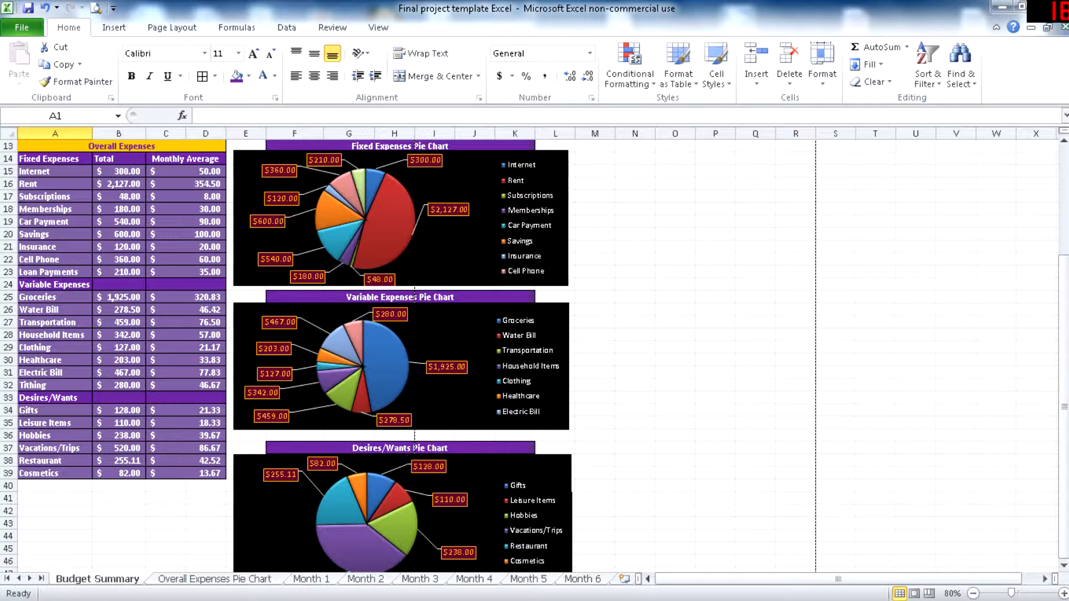
{"action": "scroll", "coordinate": [463, 293], "scroll_direction": "up", "scroll_amount": 4}
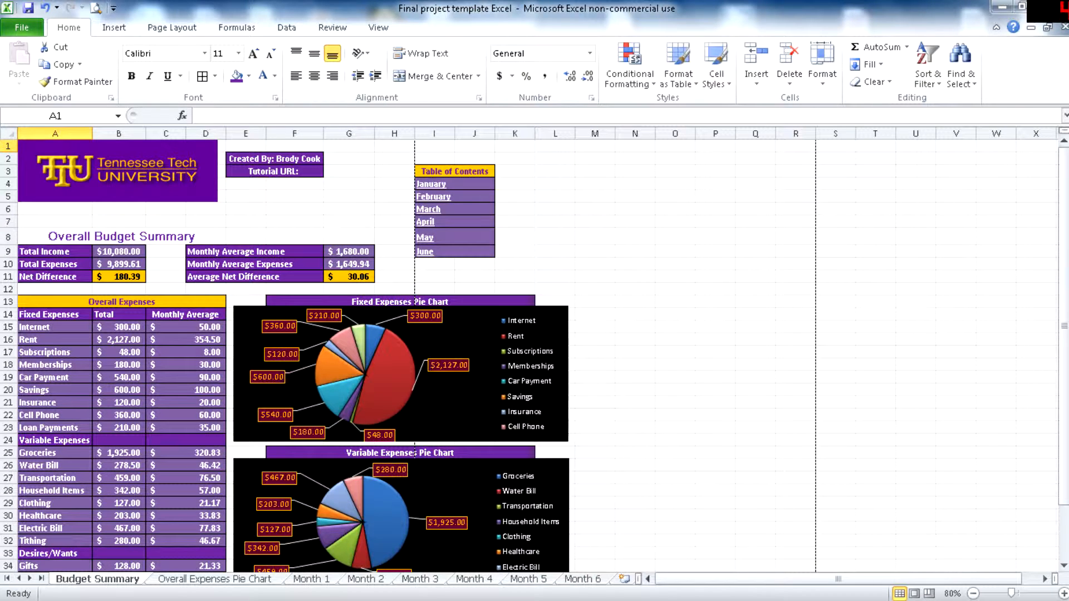
{"action": "scroll", "coordinate": [287, 356], "scroll_direction": "down", "scroll_amount": 3}
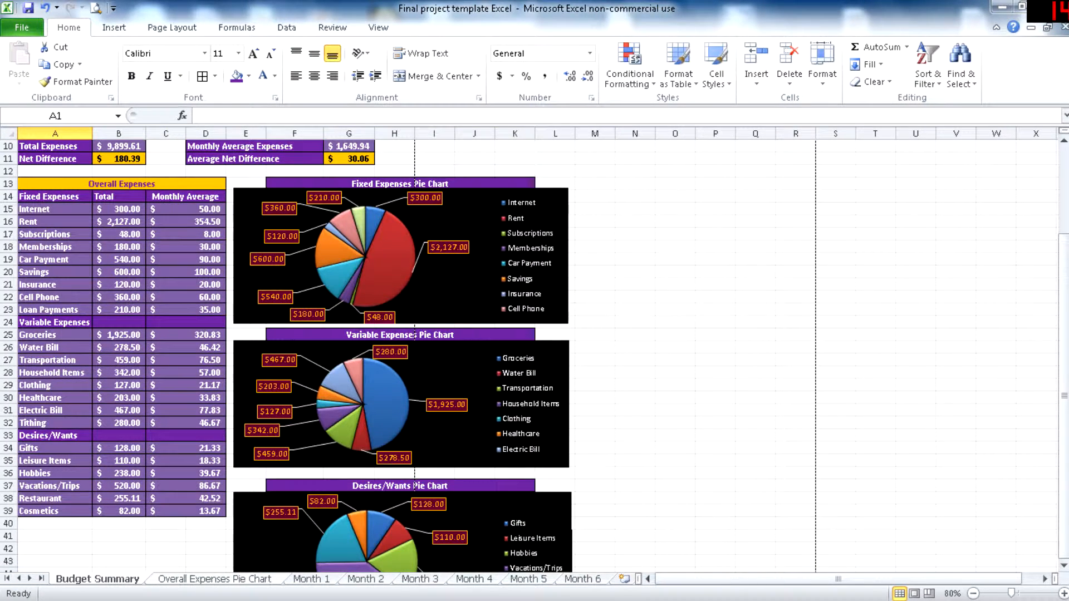
- View the overall expenses pie chart with each category's percentage share and return to the start of the budget summary
{"action": "left_click", "coordinate": [215, 579]}
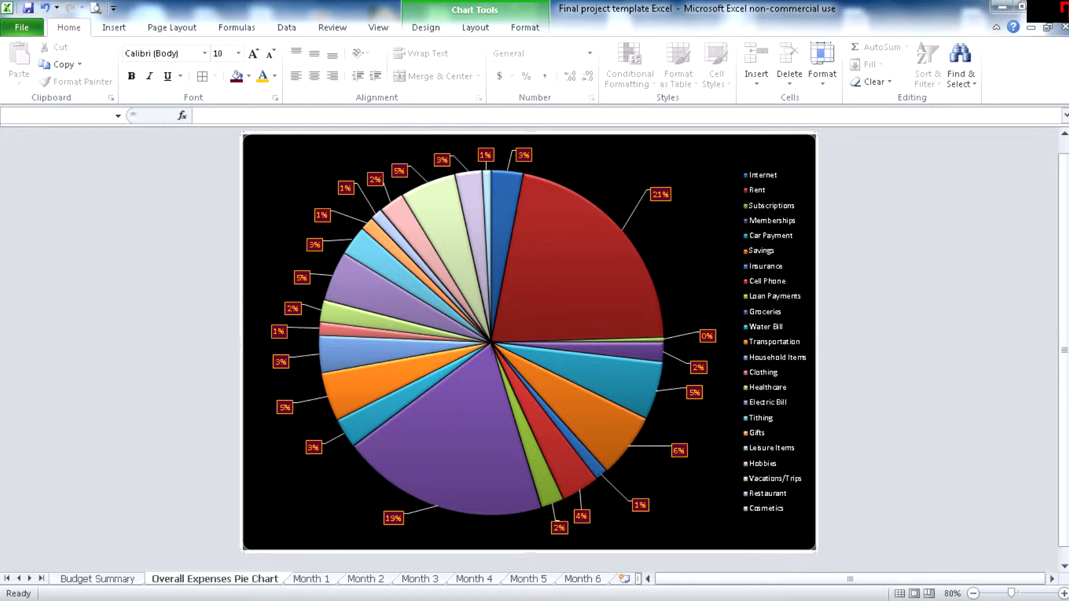
{"action": "mouse_move", "coordinate": [468, 474]}
{"action": "left_click", "coordinate": [98, 579]}
{"action": "scroll", "coordinate": [288, 356], "scroll_direction": "up", "scroll_amount": 3}
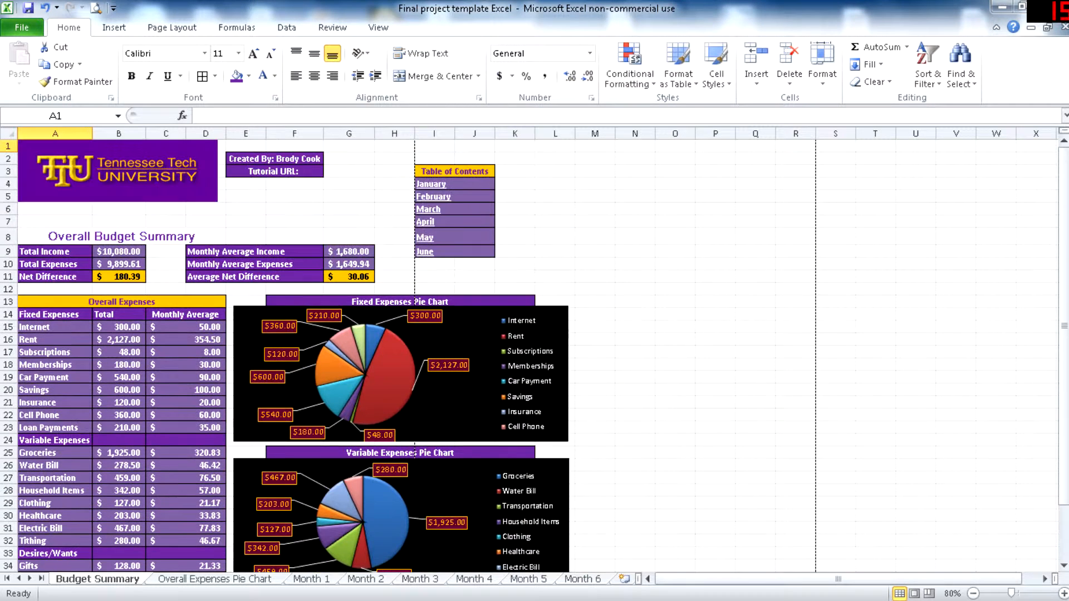